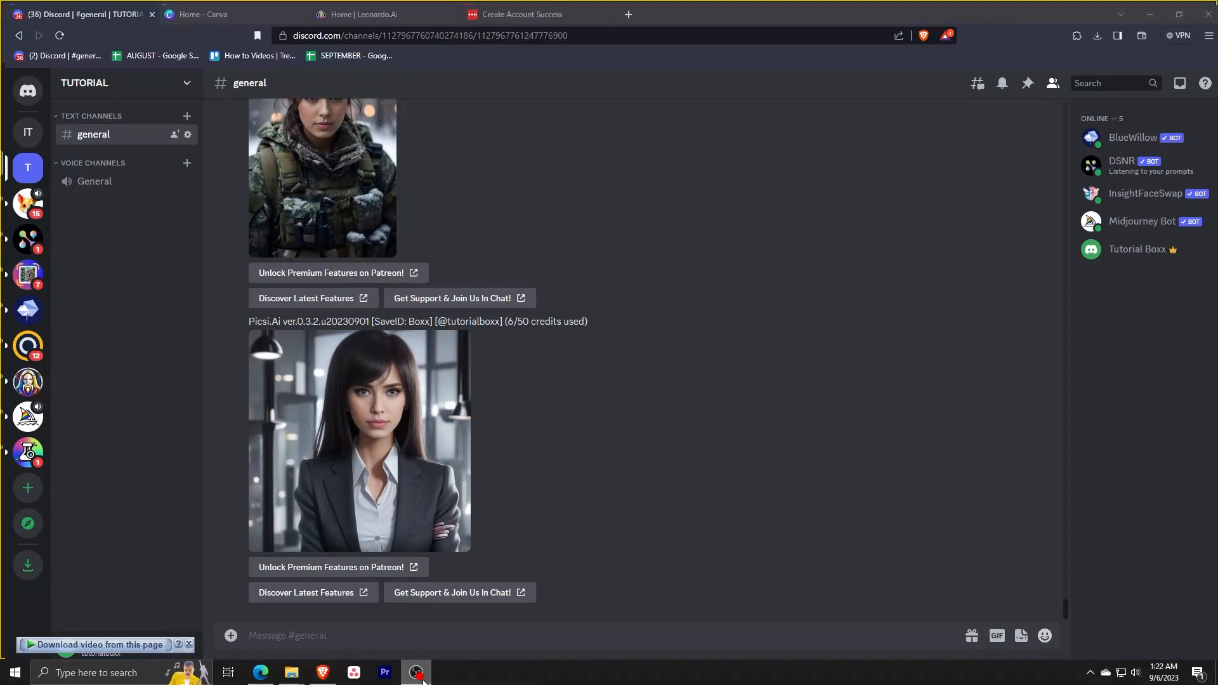
Run the /settings command to open the Midjourney Bot settings in the general channel.
{"action": "left_click", "coordinate": [327, 637]}
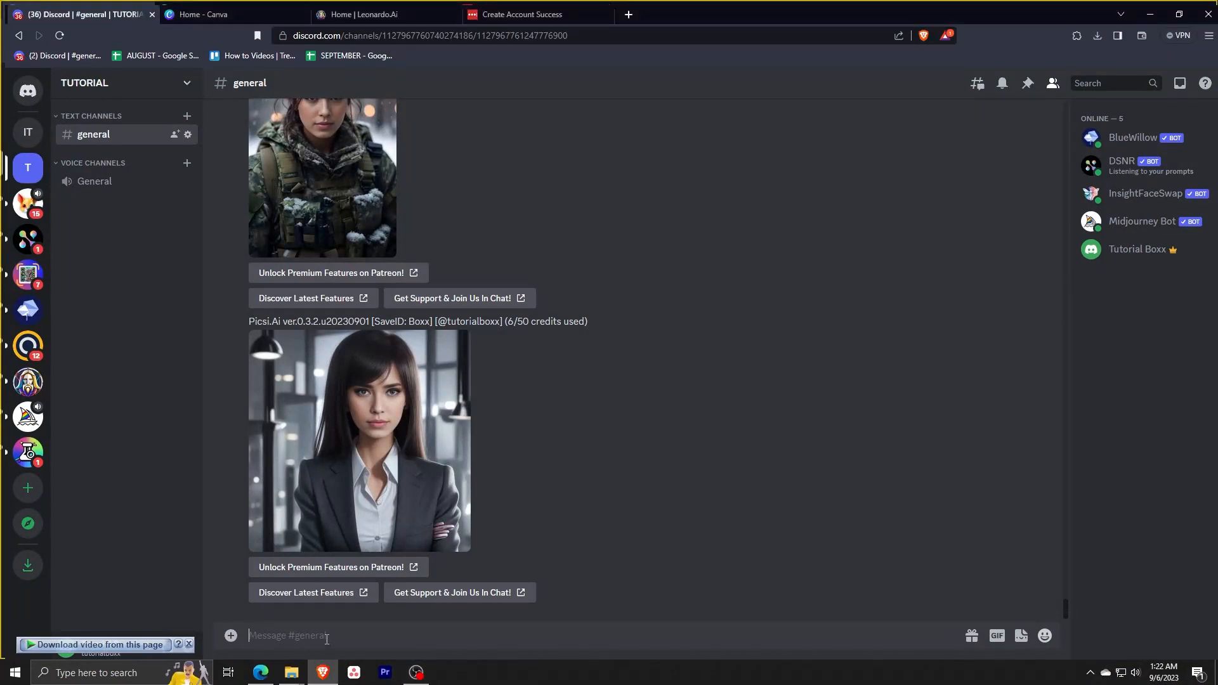
{"action": "type", "text": "/sett"}
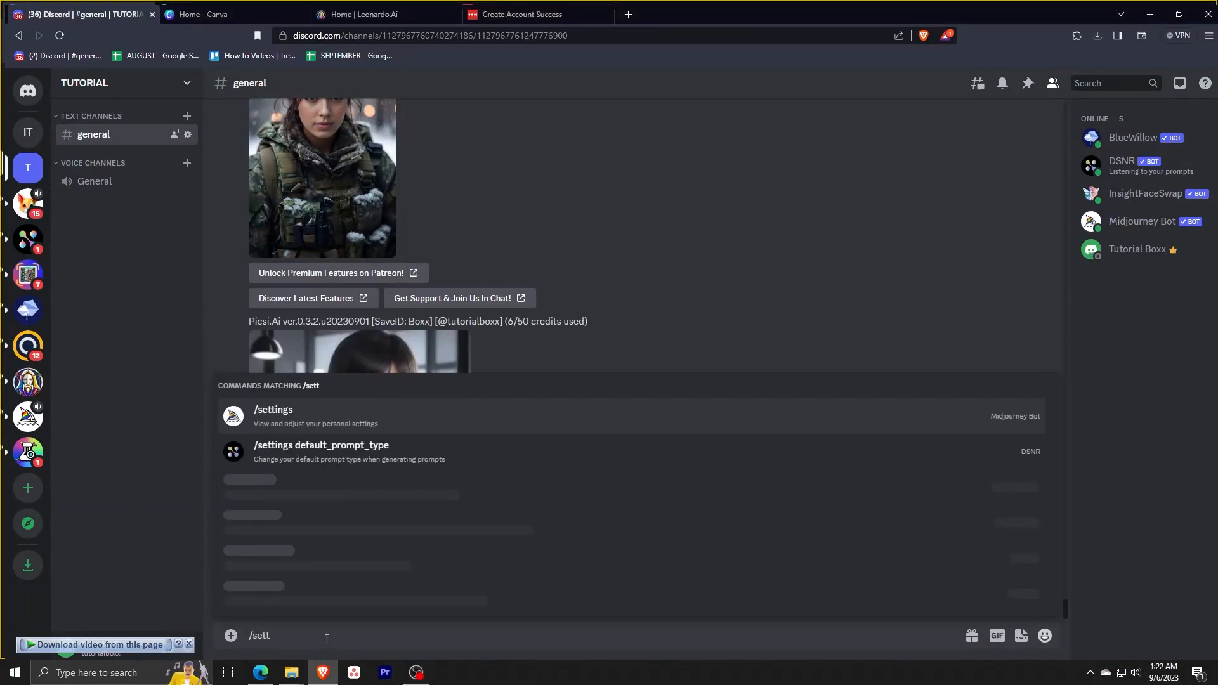
{"action": "key", "text": "Return"}
{"action": "key", "text": "Return"}
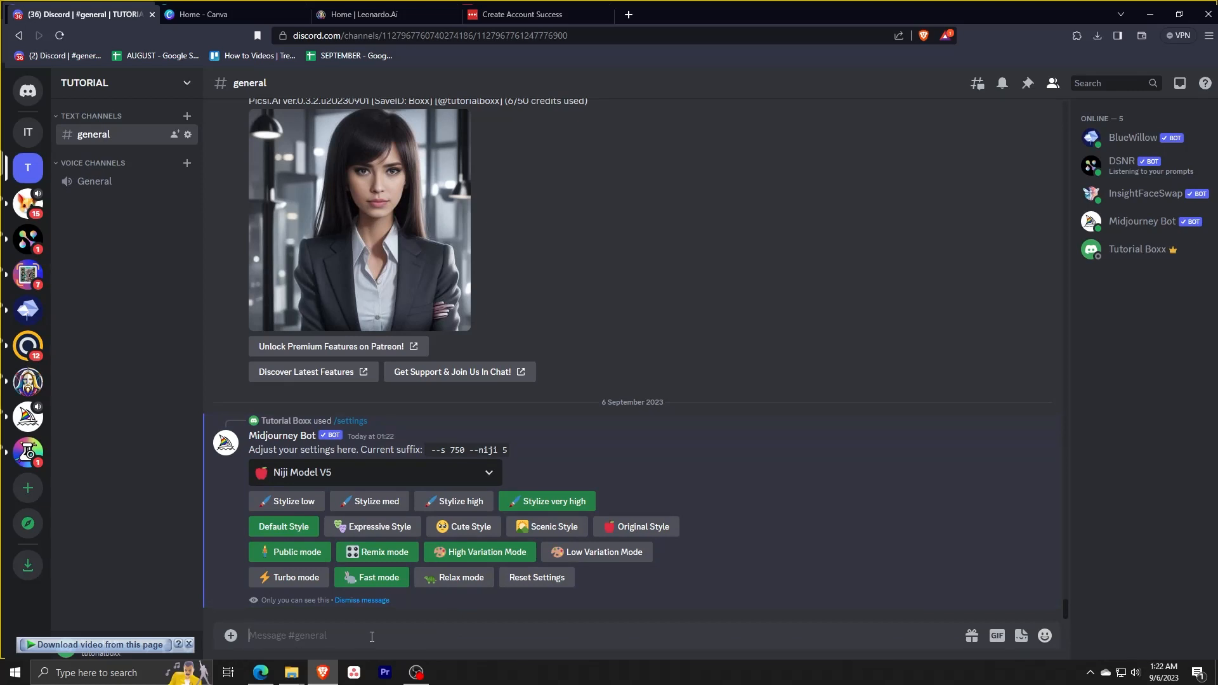
Submit a Midjourney /imagine command with the prompt "full body turnaround, her, red hair".
{"action": "type", "text": "/"}
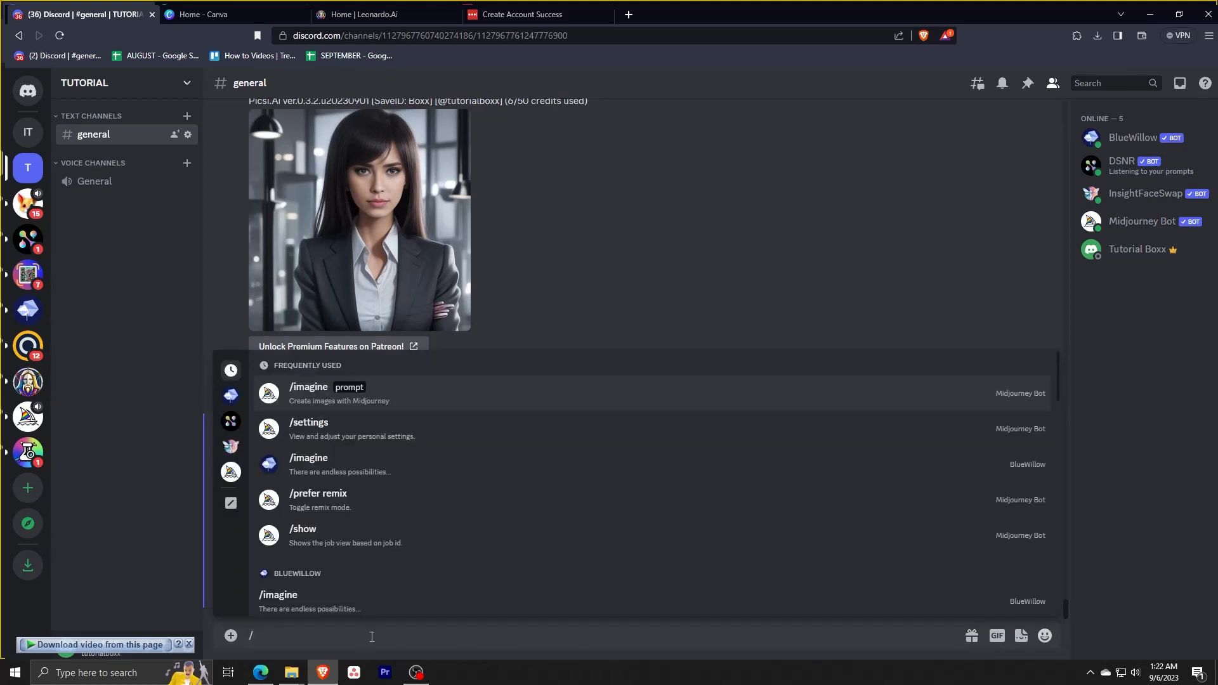
{"action": "key", "text": "Return"}
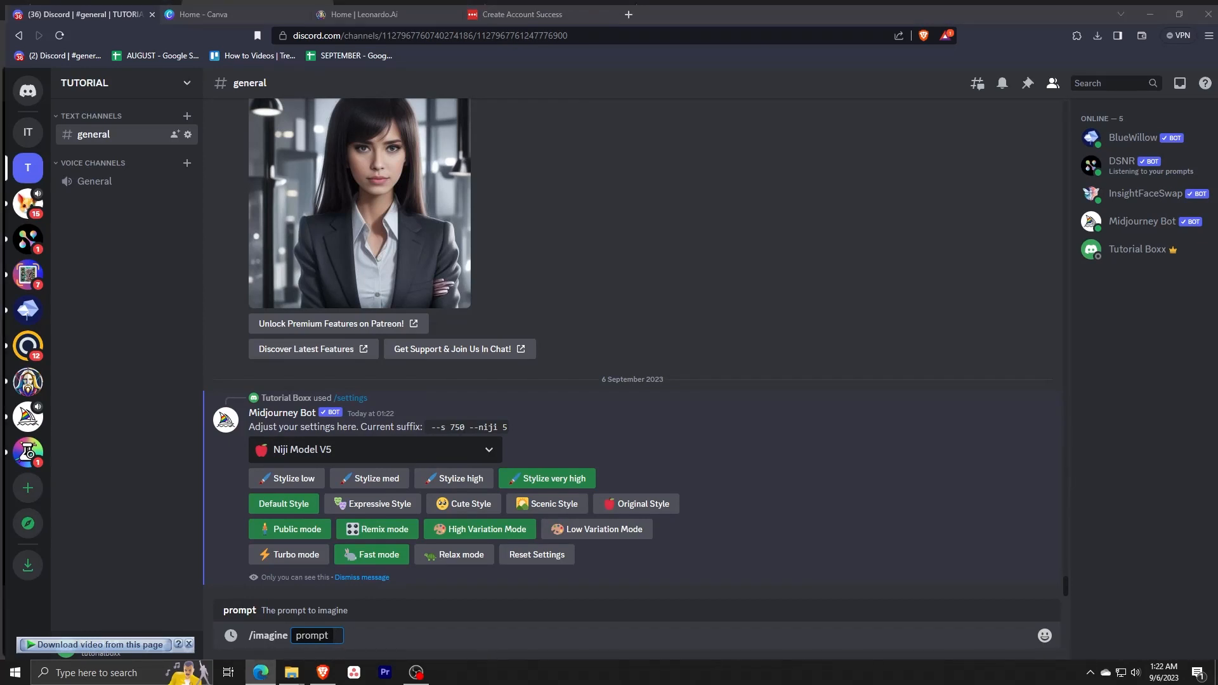
{"action": "left_click", "coordinate": [372, 636]}
{"action": "key", "text": "ctrl+v"}
{"action": "key", "text": "Return"}
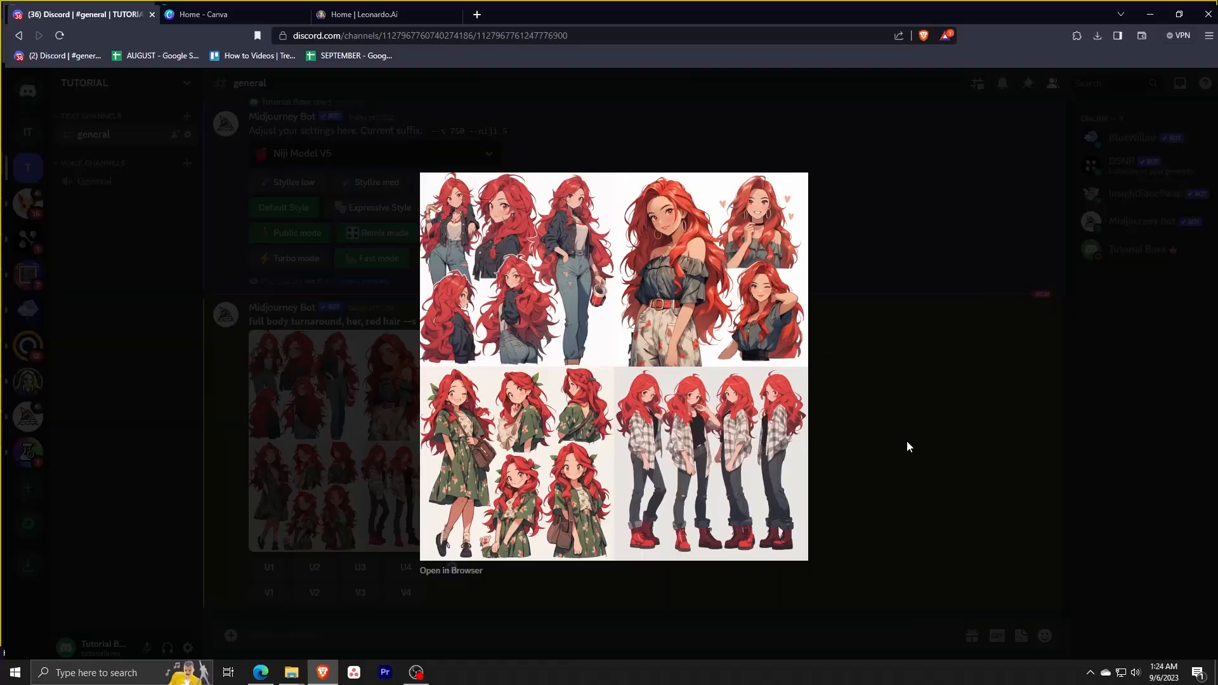
Upscale the first image of the full body turnaround grid and view the result enlarged.
{"action": "left_click", "coordinate": [1048, 495]}
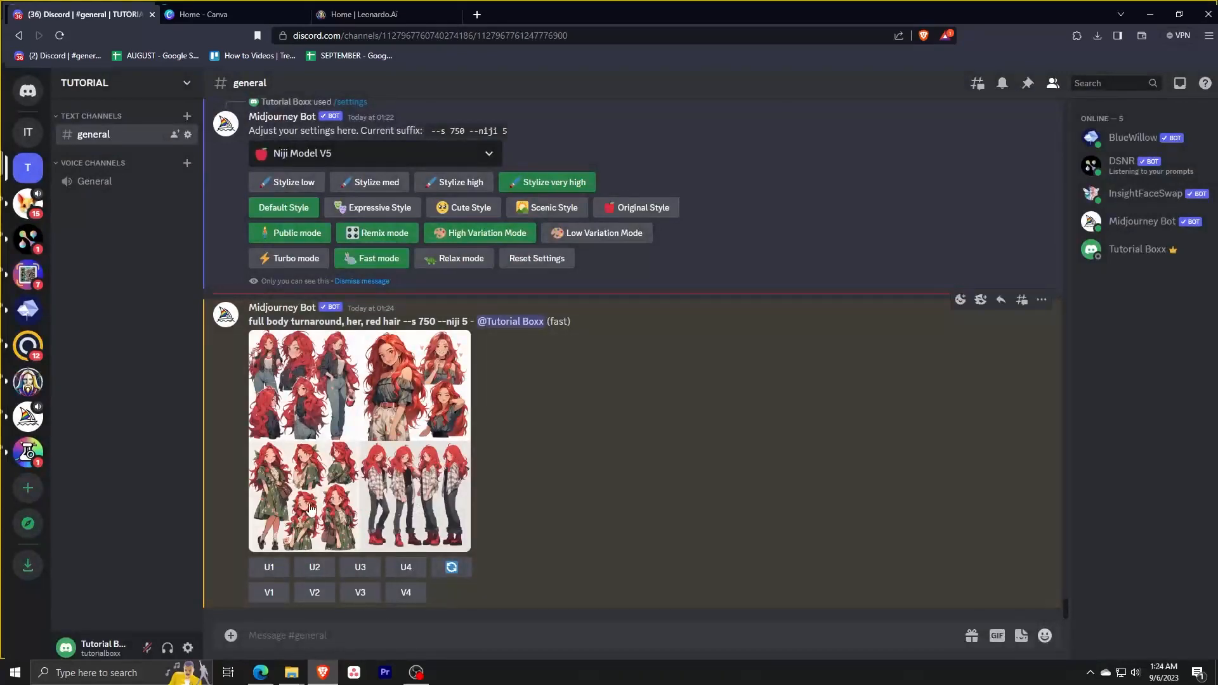
{"action": "left_click", "coordinate": [268, 567]}
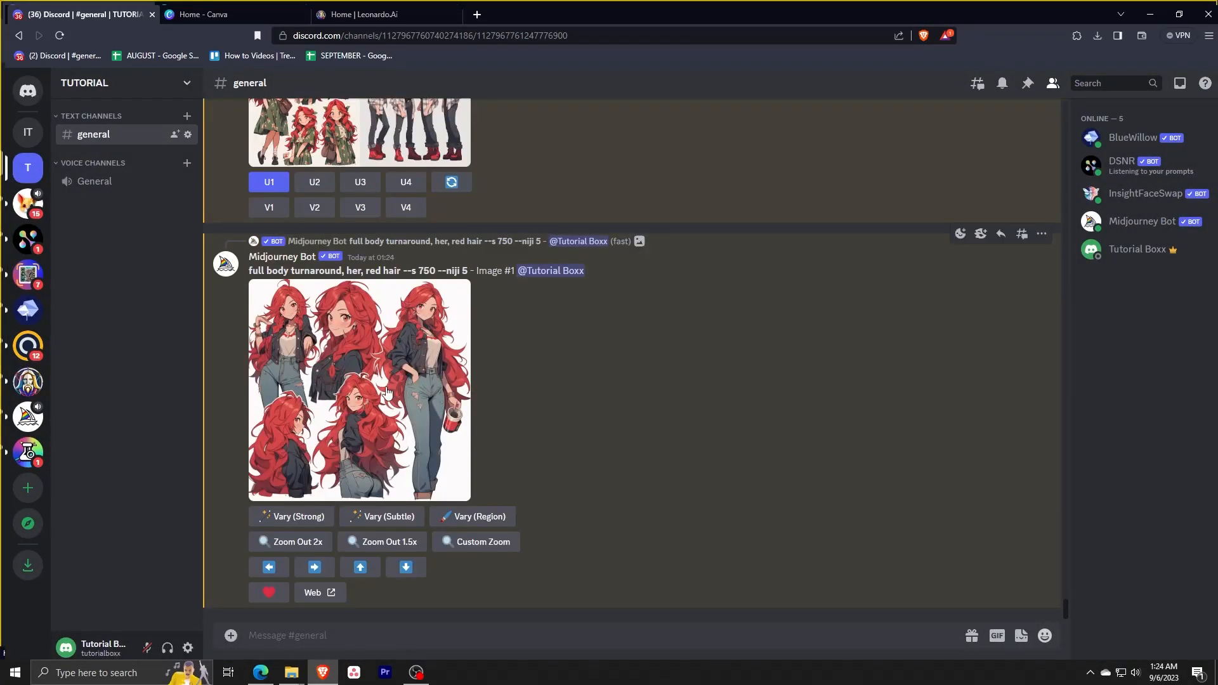
{"action": "left_click", "coordinate": [386, 387]}
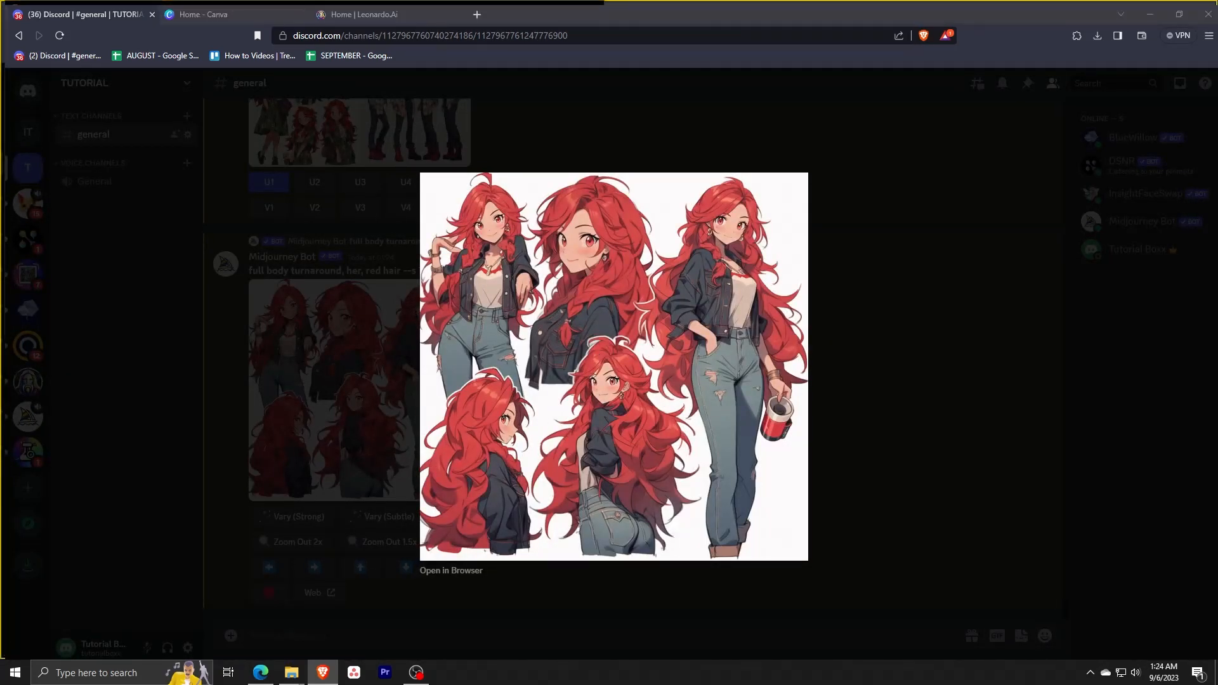
{"action": "left_click", "coordinate": [909, 450]}
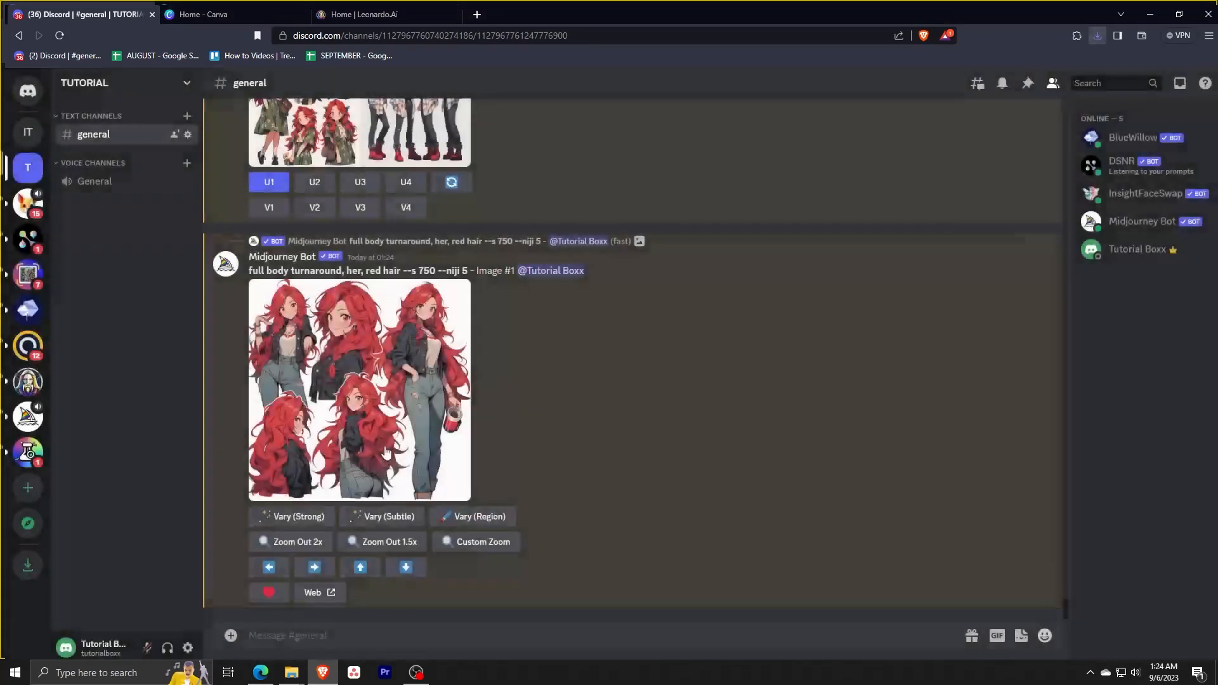
Submit a Midjourney /imagine command with the prompt "her, red hair".
{"action": "type", "text": "/"}
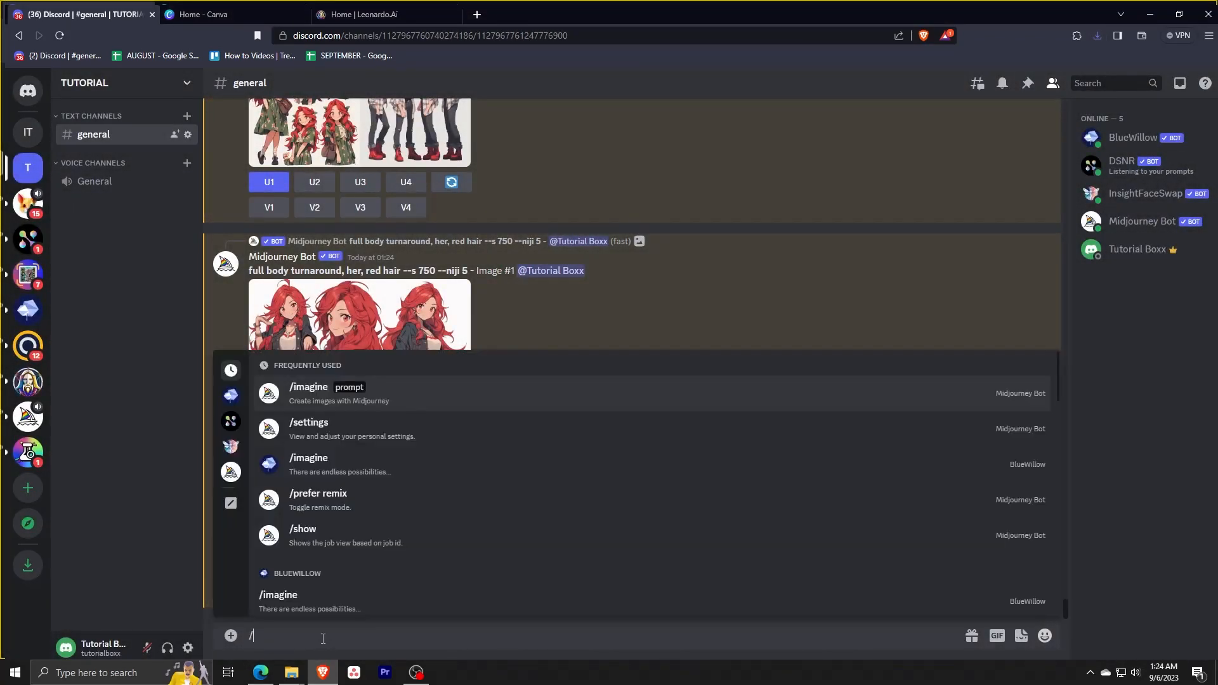
{"action": "key", "text": "Return"}
{"action": "type", "text": "her"}
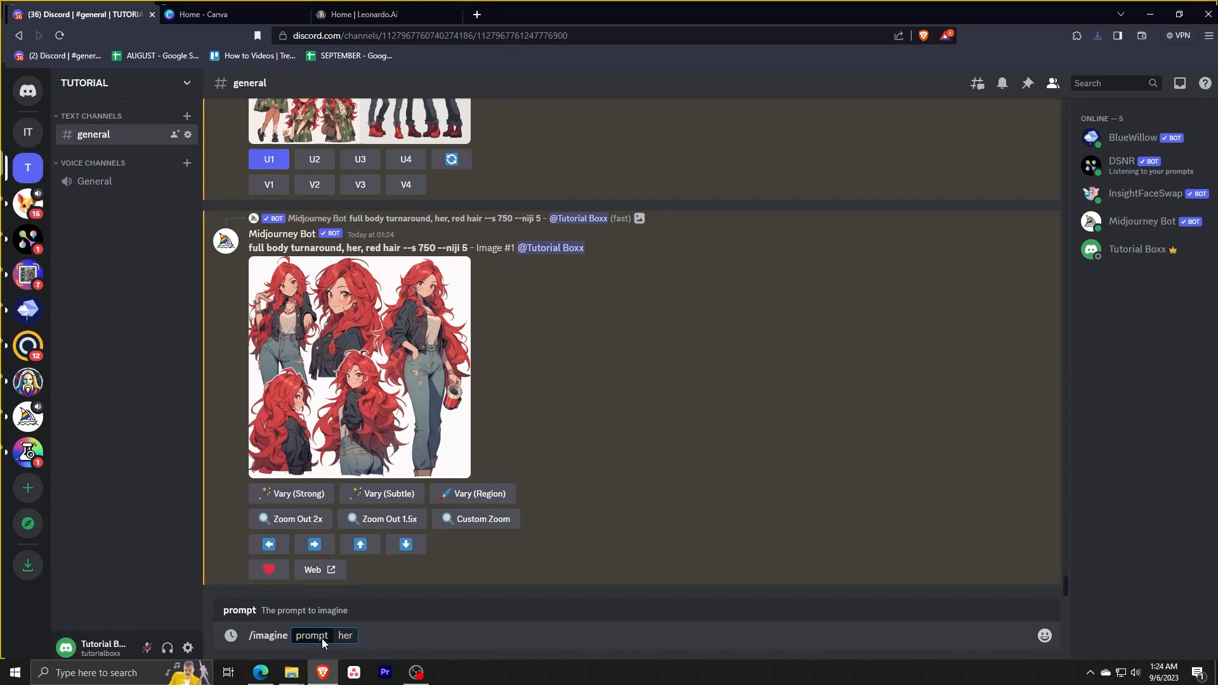
{"action": "type", "text": ", red hair"}
{"action": "key", "text": "Return"}
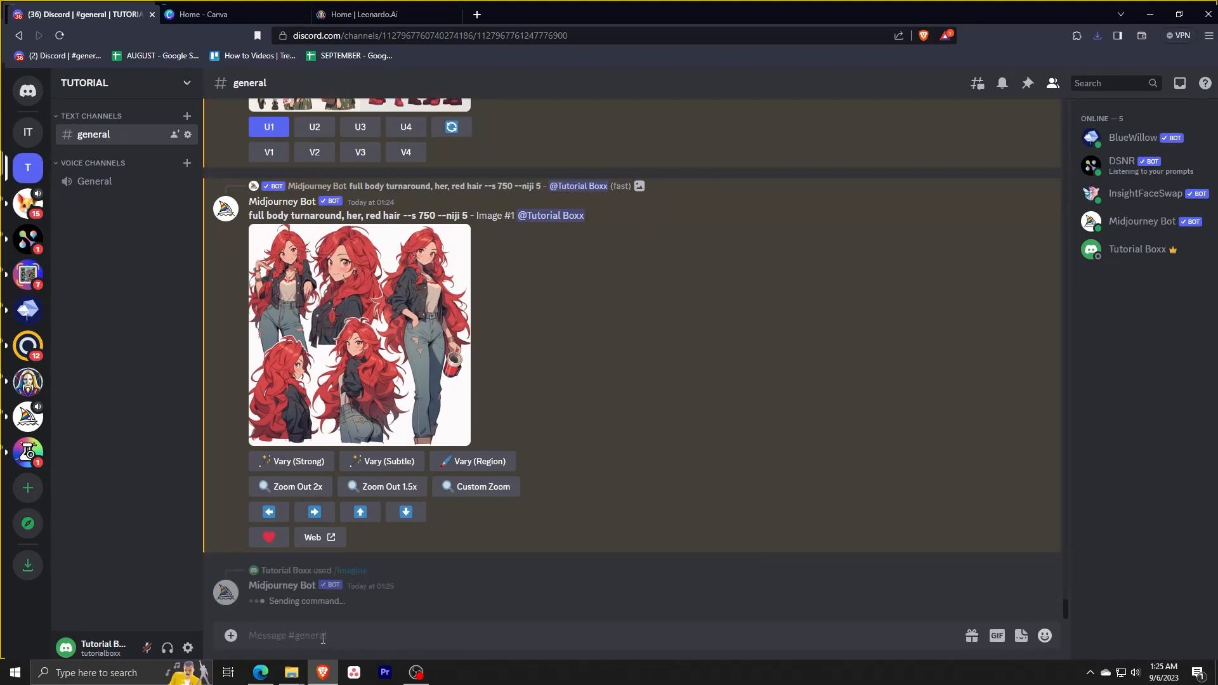
Upscale the fourth image of the "her, red hair" grid and view the result enlarged.
{"action": "key", "text": "alt+Tab"}
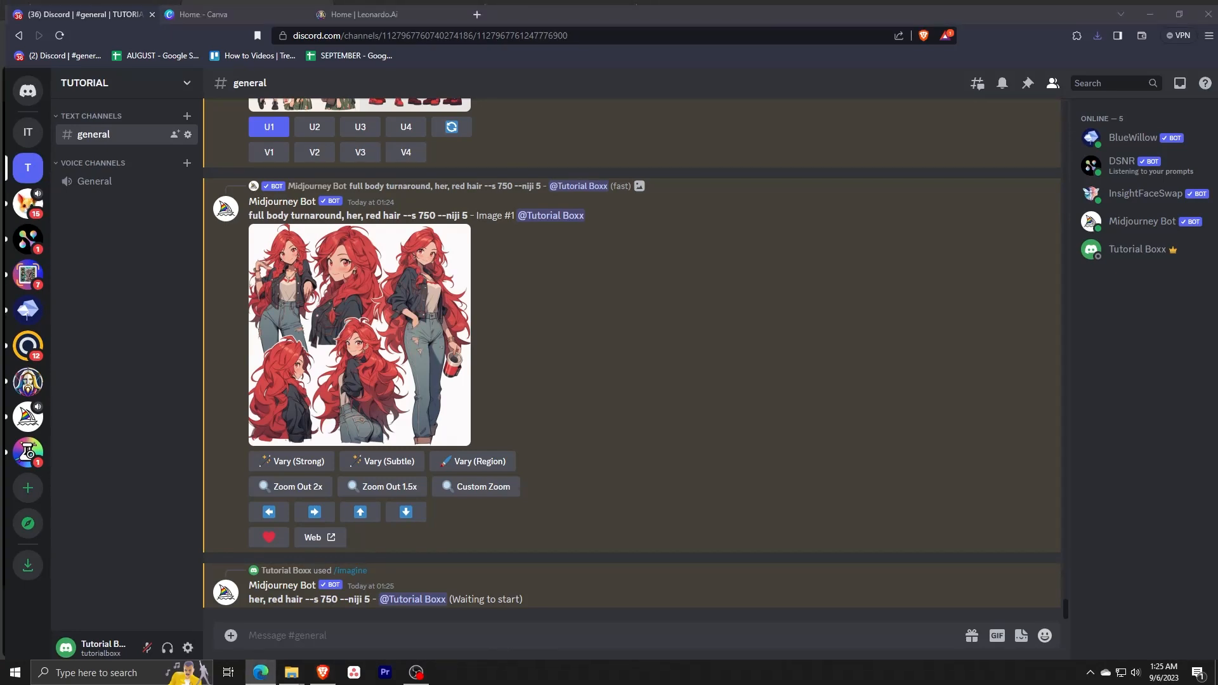
{"action": "key", "text": "alt+Tab"}
{"action": "left_click", "coordinate": [406, 568]}
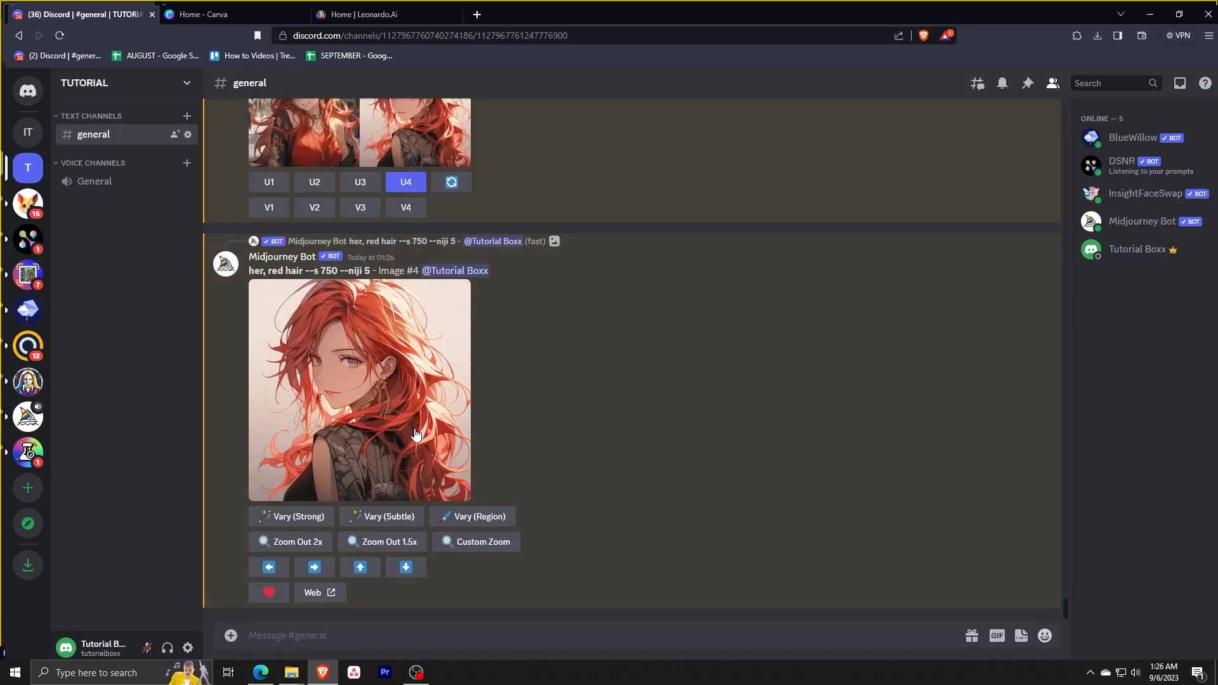
{"action": "left_click", "coordinate": [416, 434]}
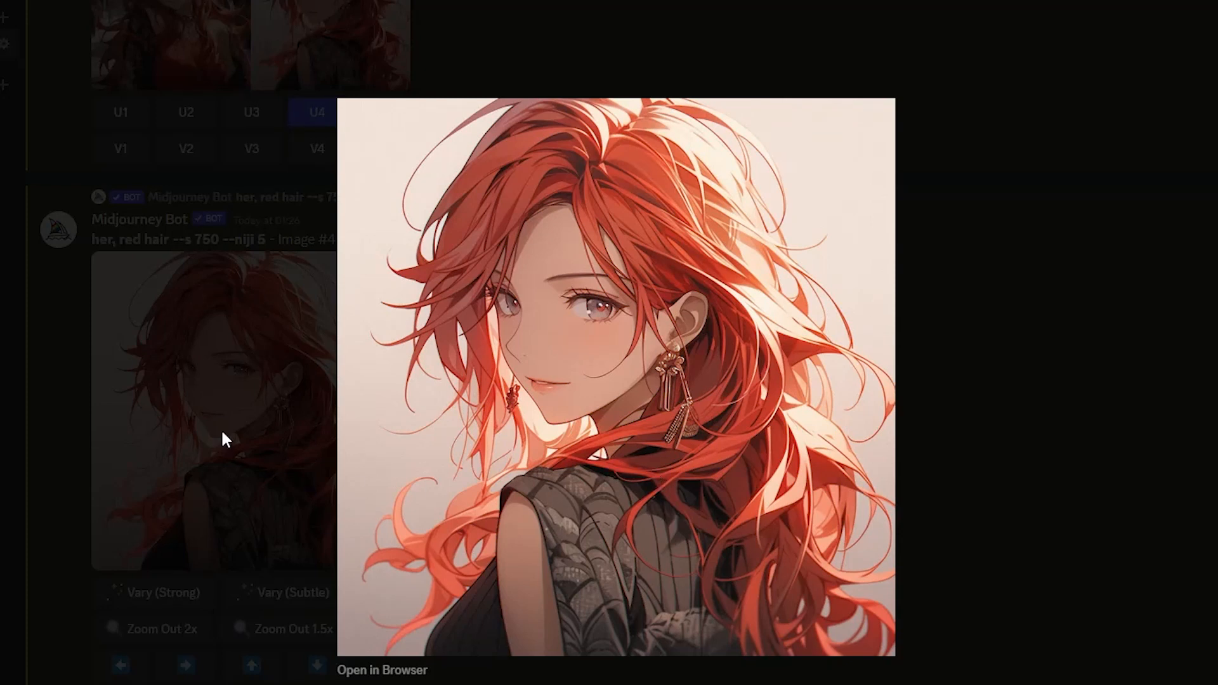
{"action": "left_click", "coordinate": [226, 409]}
Copy the message link of the upscaled "her, red hair" portrait and view the portrait enlarged.
{"action": "right_click", "coordinate": [250, 380]}
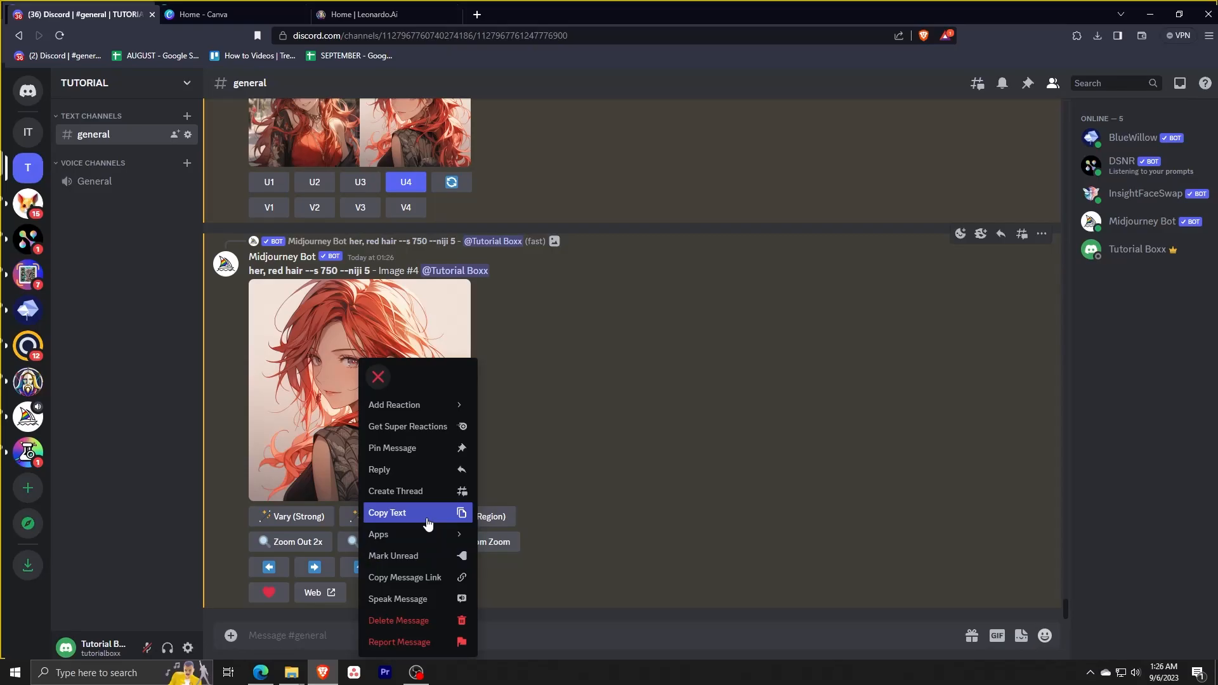
{"action": "left_click", "coordinate": [416, 578]}
{"action": "left_click", "coordinate": [467, 444]}
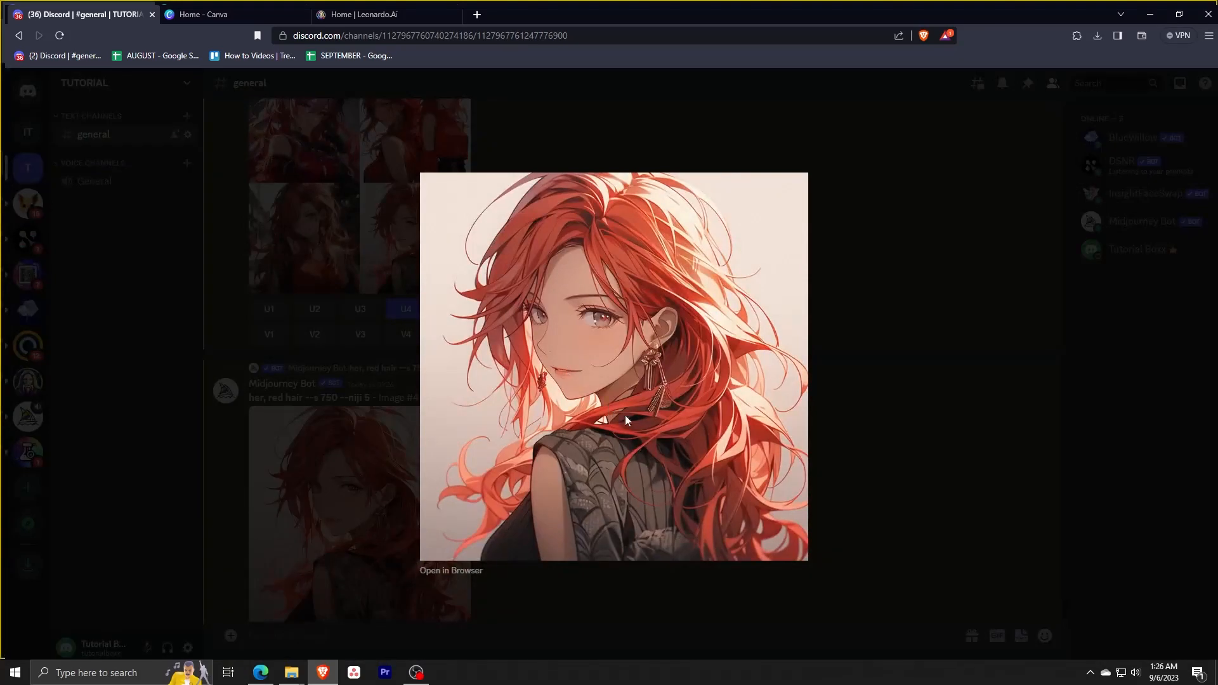
{"action": "left_click", "coordinate": [618, 394]}
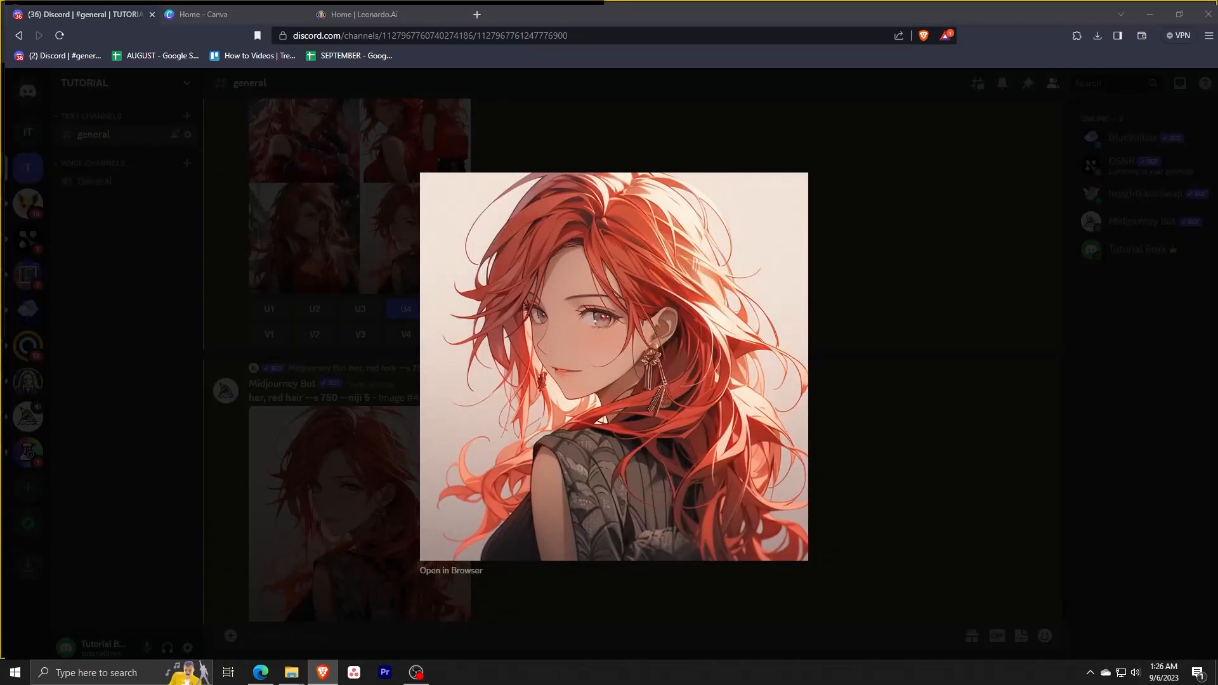
{"action": "left_click", "coordinate": [500, 398]}
{"action": "left_click", "coordinate": [862, 451]}
Remix the upscaled turnaround with Vary (Strong), placing the portrait's image link before "full body turnaround, her, red hair --s 750 --niji 5".
{"action": "scroll", "coordinate": [611, 430], "scroll_direction": "up", "scroll_amount": 10}
{"action": "left_click", "coordinate": [305, 461]}
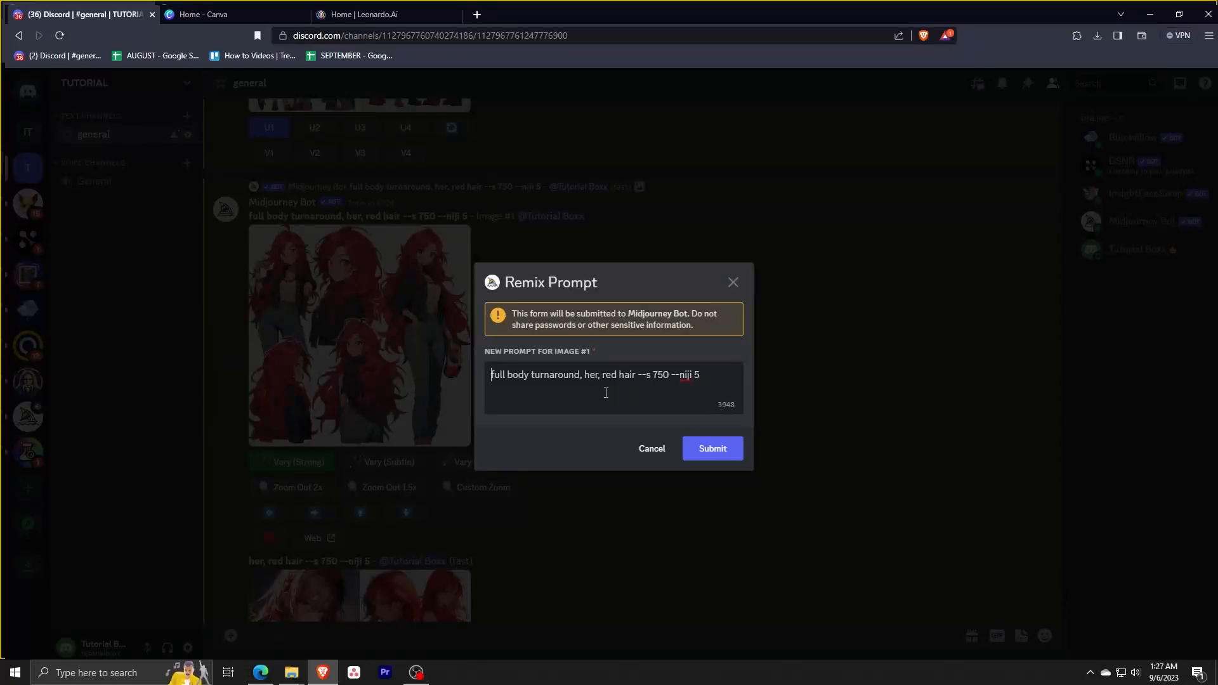
{"action": "key", "text": "ctrl+v"}
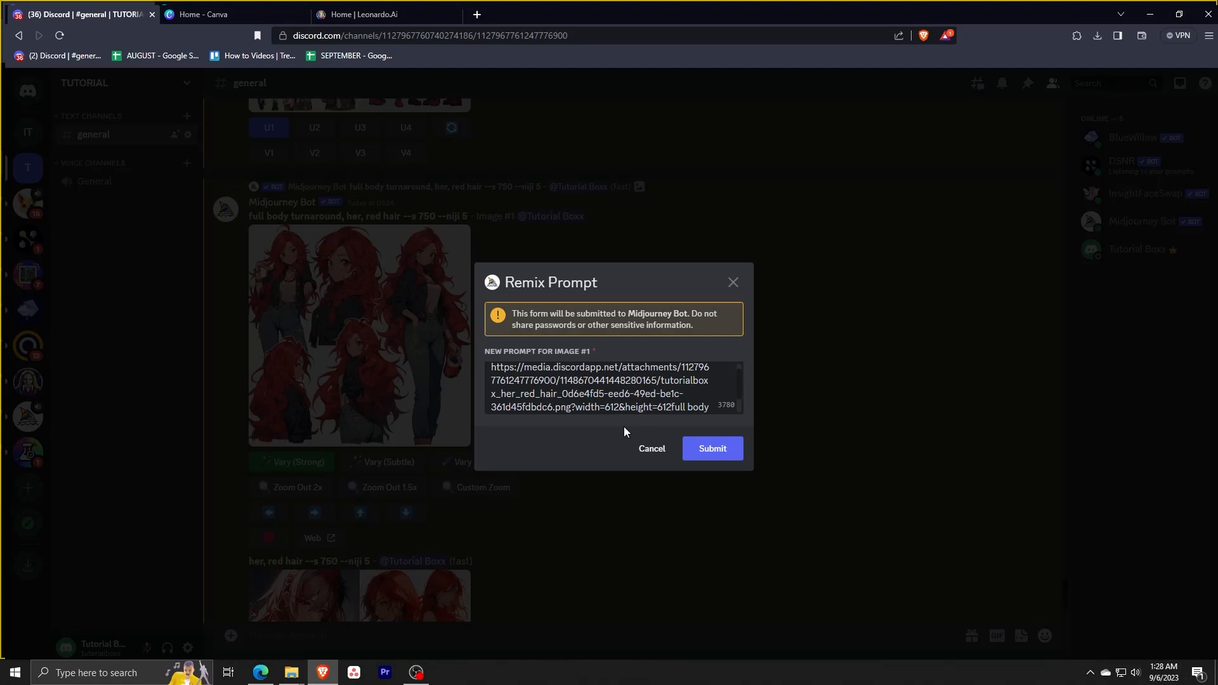
{"action": "left_click", "coordinate": [577, 409], "text": "shift"}
{"action": "scroll", "coordinate": [701, 392], "scroll_direction": "down", "scroll_amount": 1}
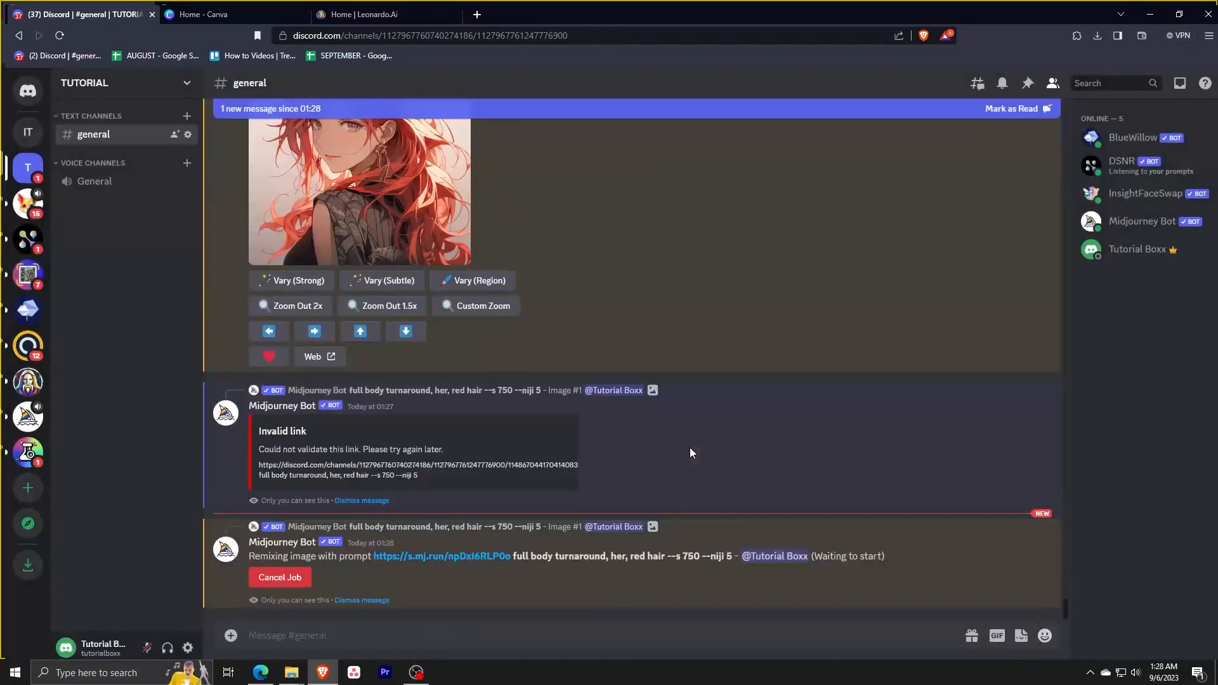
View the remixed turnaround grid enlarged and upscale its fourth image.
{"action": "left_click", "coordinate": [368, 436]}
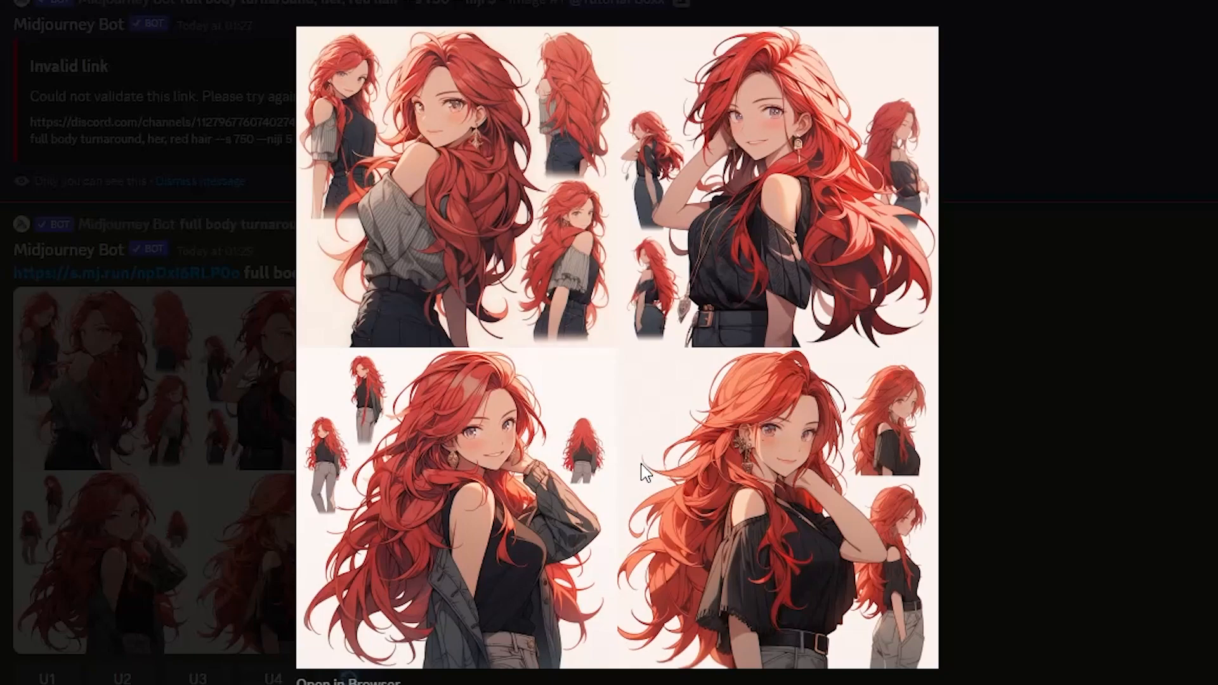
{"action": "left_click", "coordinate": [1058, 516]}
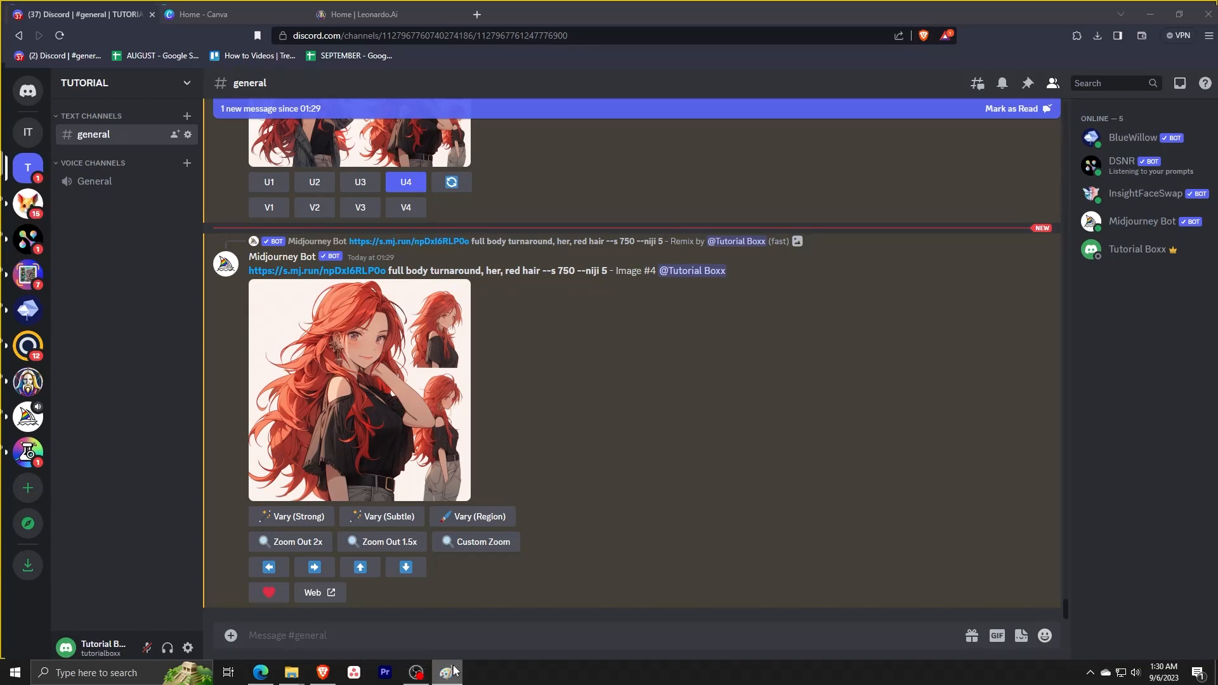
{"action": "left_click", "coordinate": [136, 405]}
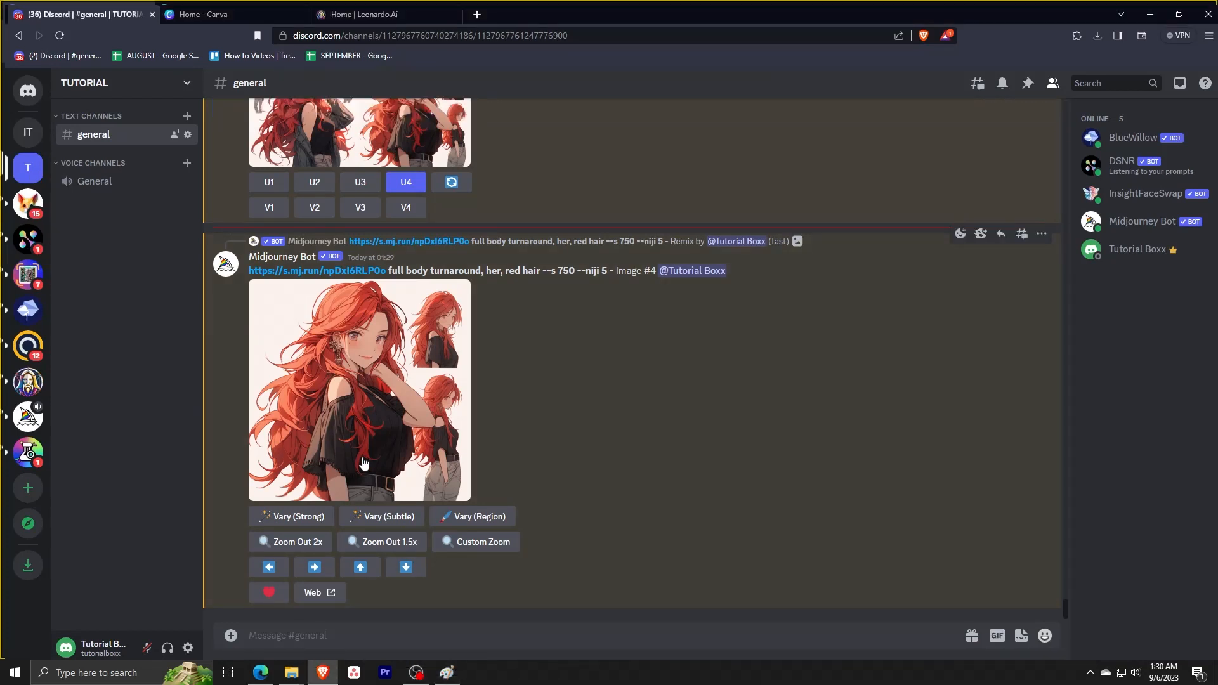
View the upscaled fourth remix image enlarged.
{"action": "left_click", "coordinate": [379, 406]}
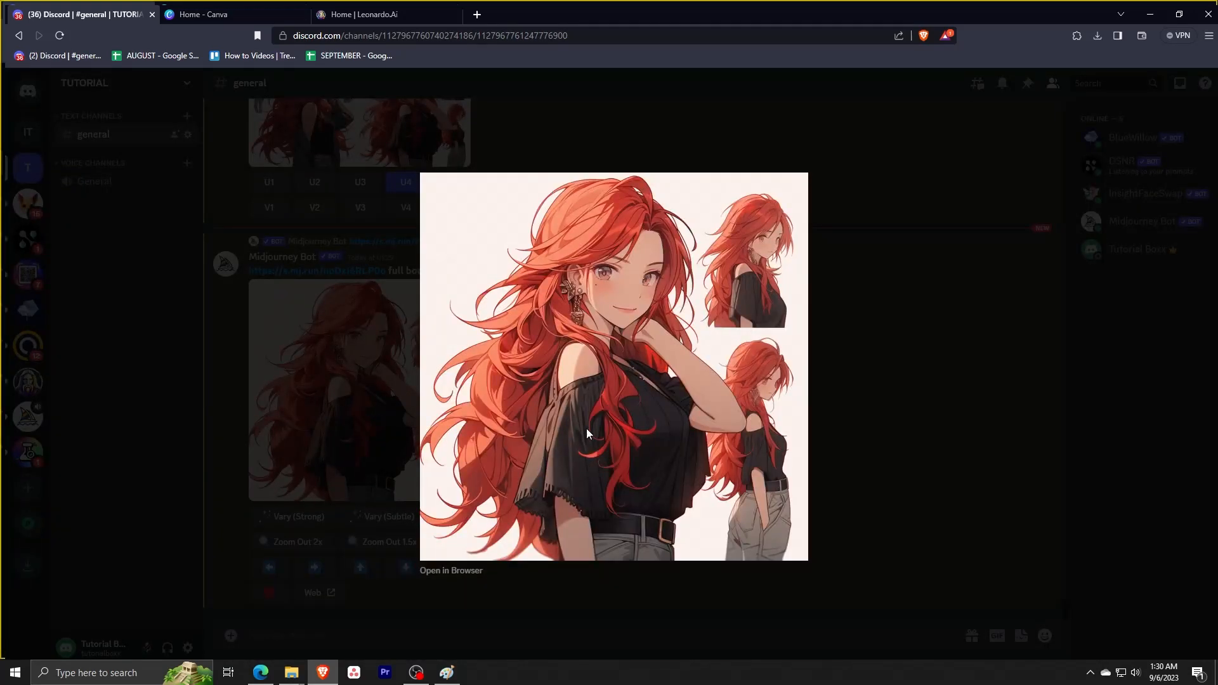
{"action": "key", "text": "super+shift+s"}
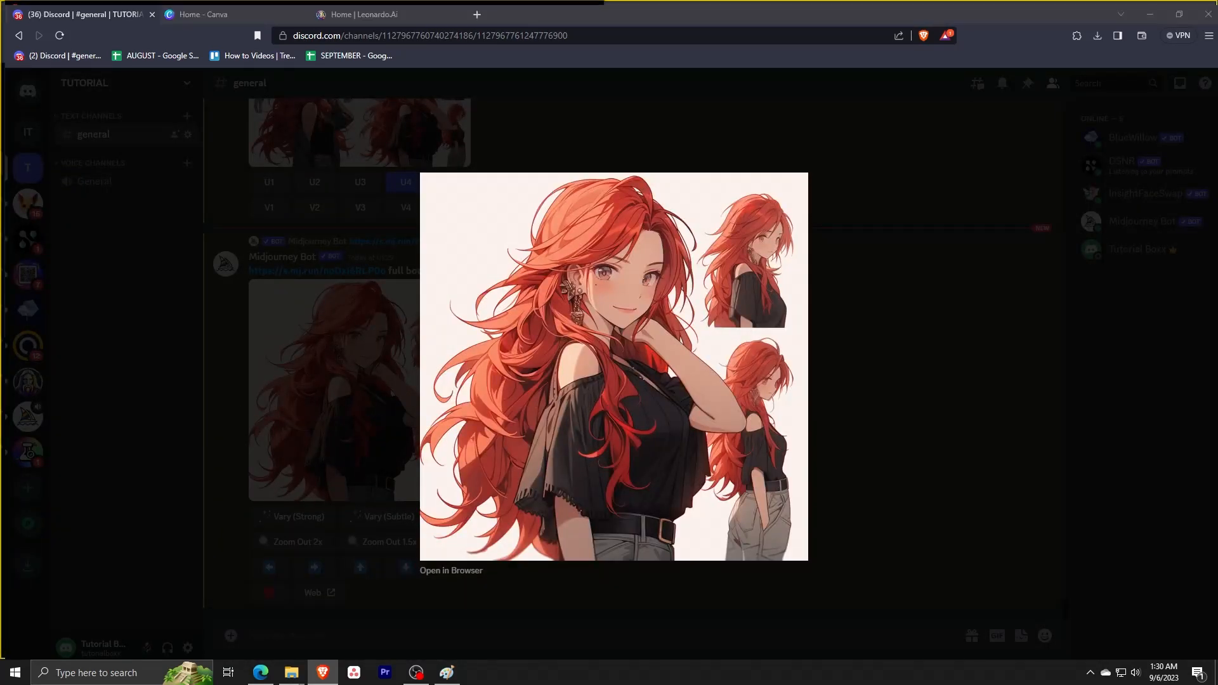
{"action": "left_click", "coordinate": [498, 326]}
{"action": "left_click", "coordinate": [900, 462]}
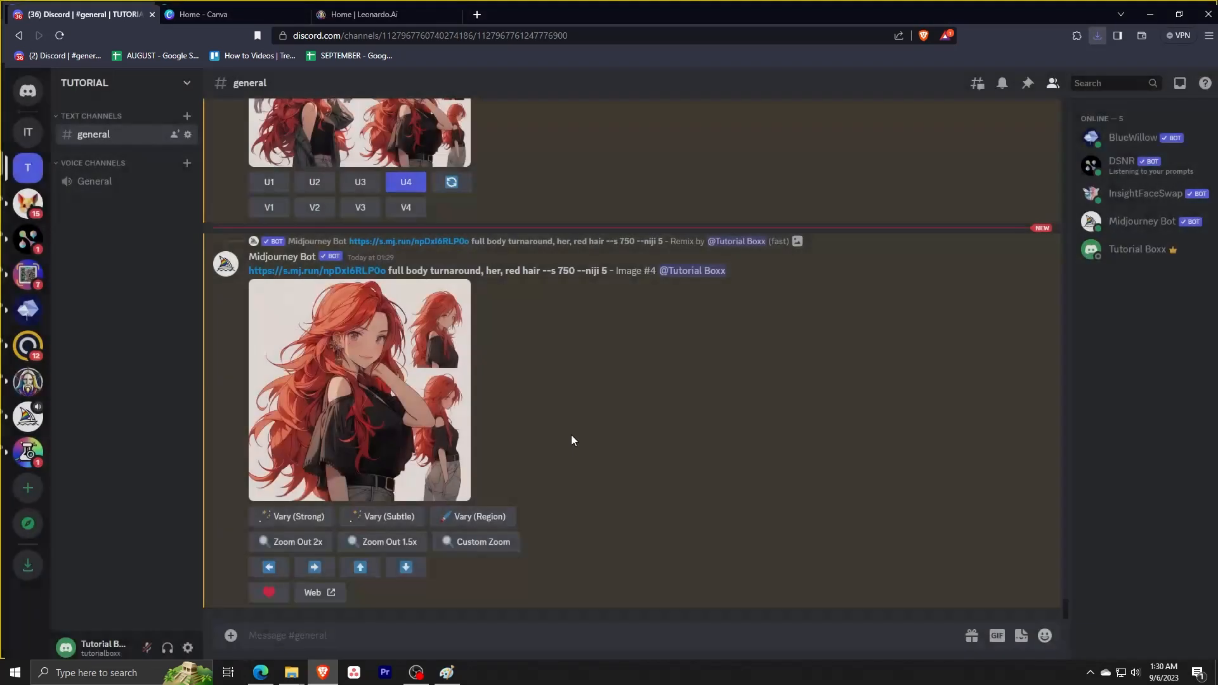
Attach a cropped picture of a single figure from the upscaled remix to a new channel message.
{"action": "right_click", "coordinate": [384, 379]}
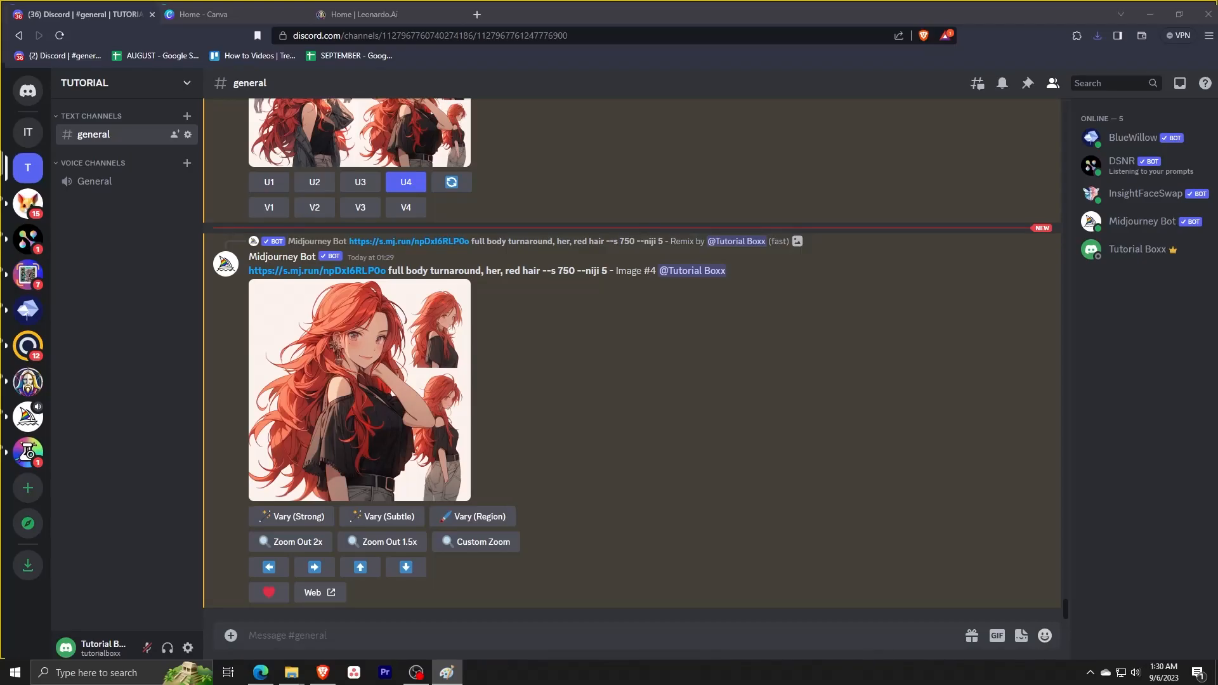
{"action": "left_click", "coordinate": [323, 673]}
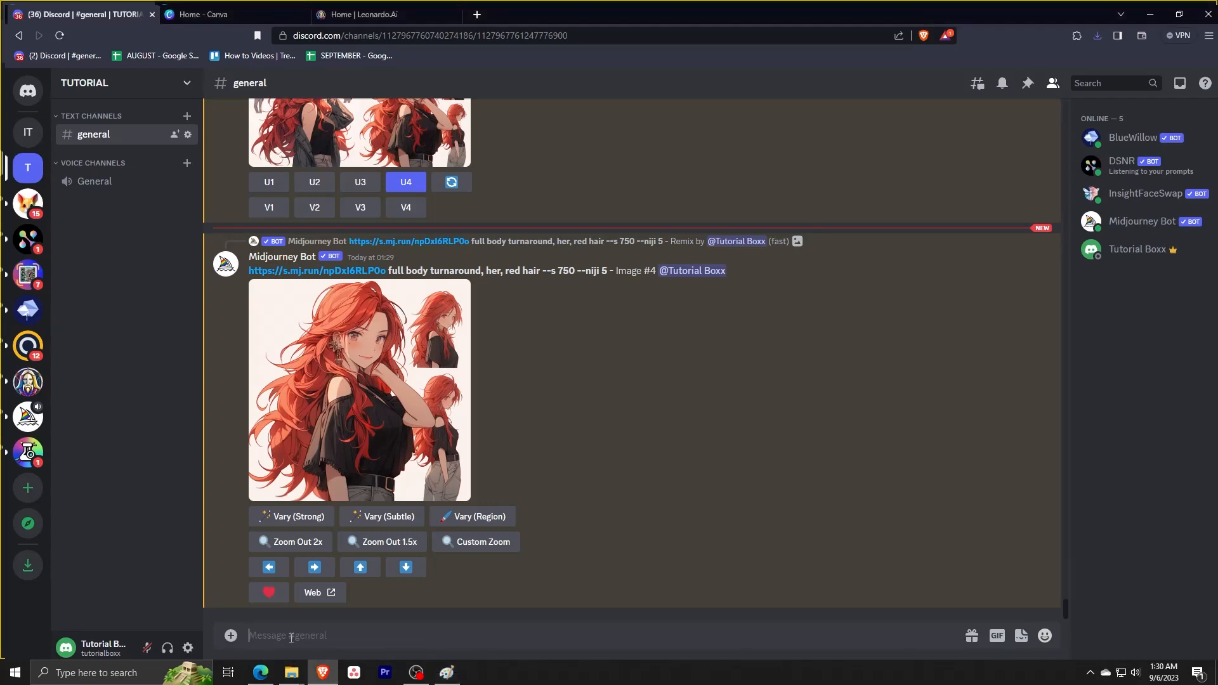
{"action": "key", "text": "ctrl+v"}
Attach the upscaled "her, red hair" portrait as a second image and send both pictures to the general channel.
{"action": "scroll", "coordinate": [393, 429], "scroll_direction": "up", "scroll_amount": 10}
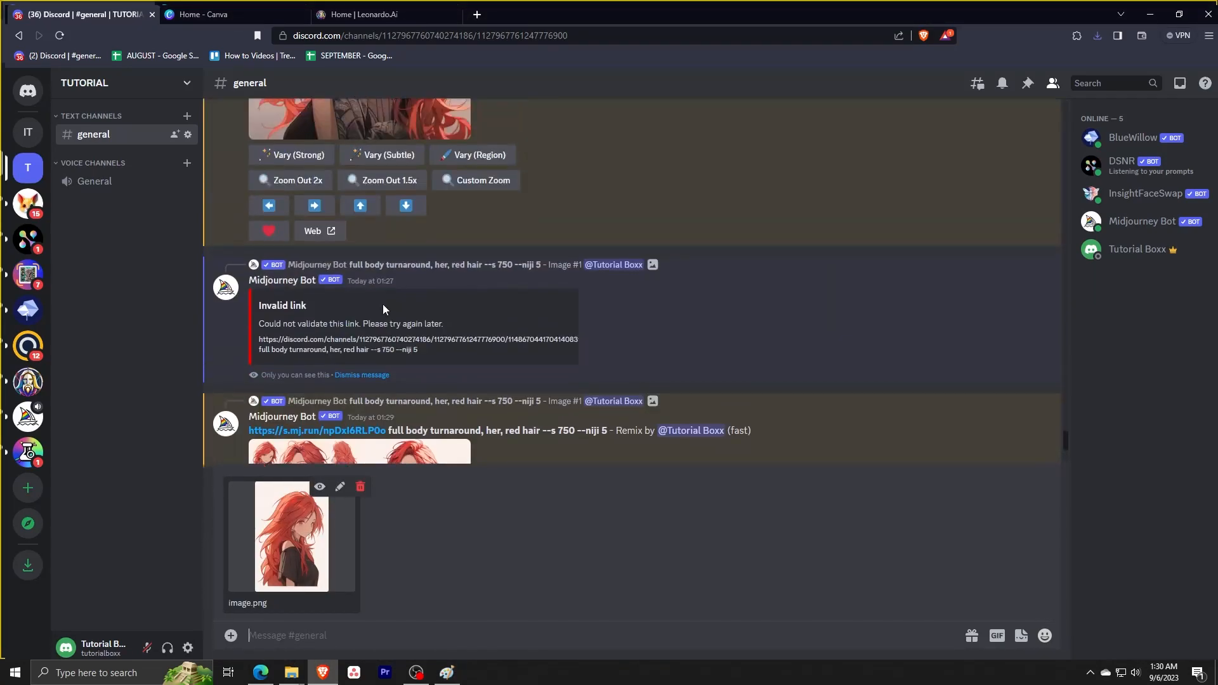
{"action": "key", "text": "ctrl+v"}
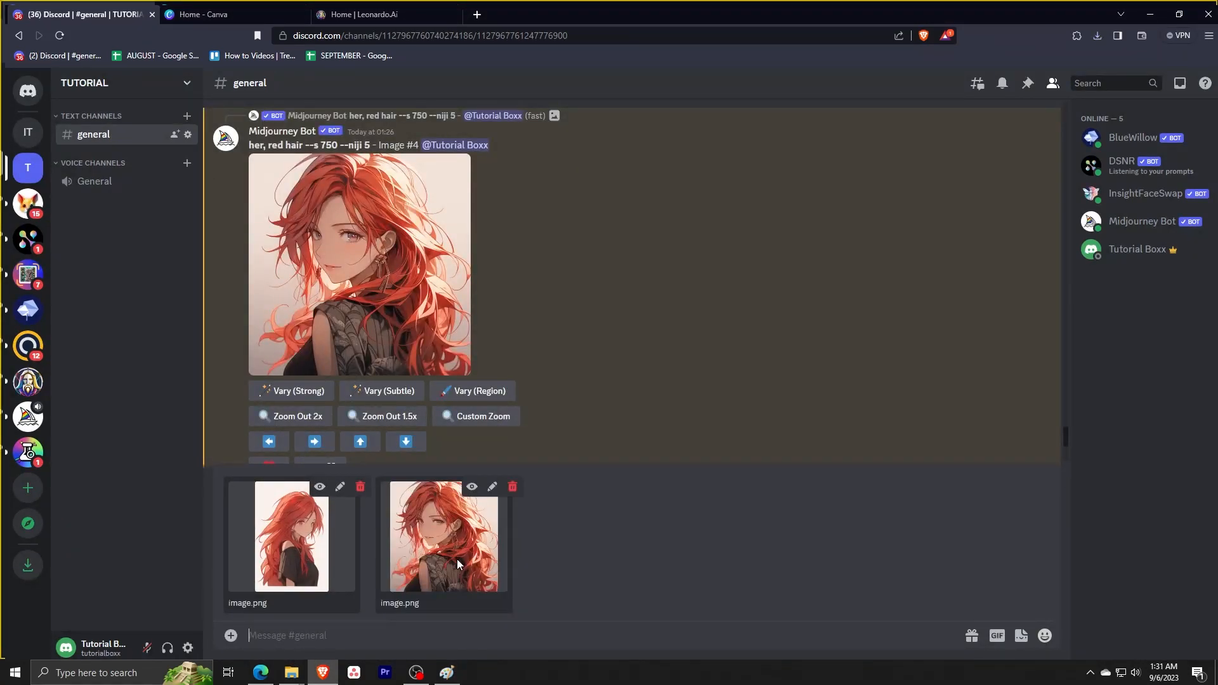
{"action": "key", "text": "alt+Tab"}
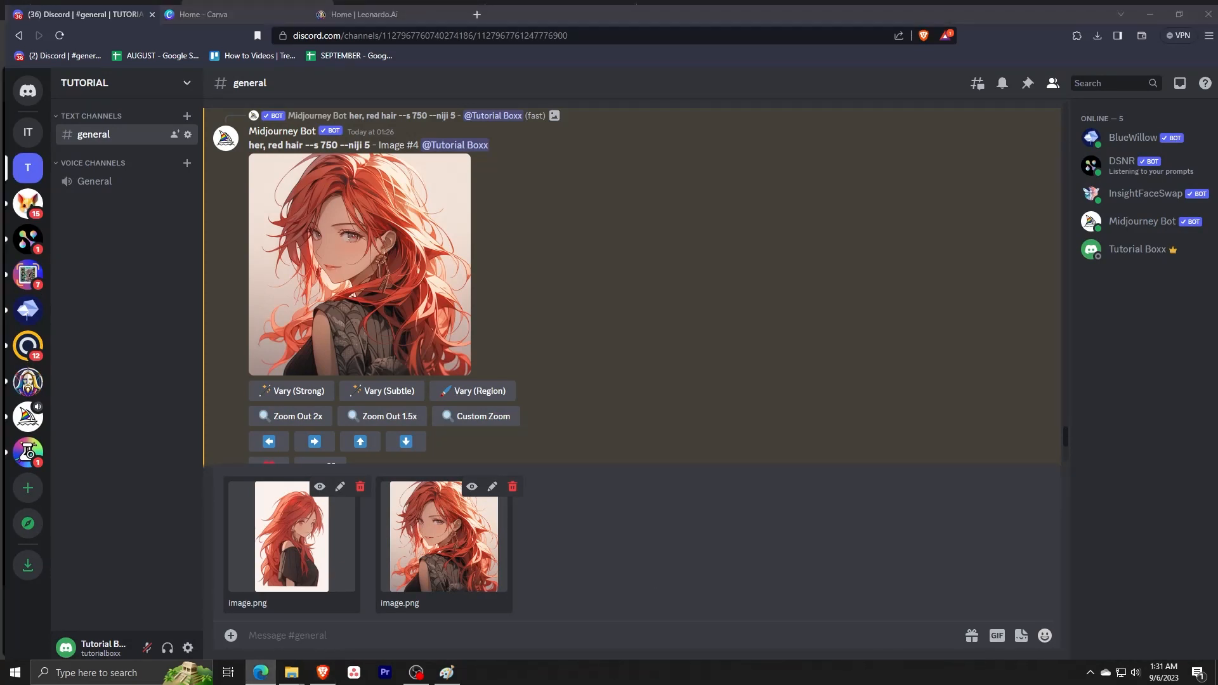
{"action": "left_click", "coordinate": [536, 538]}
{"action": "key", "text": "Return"}
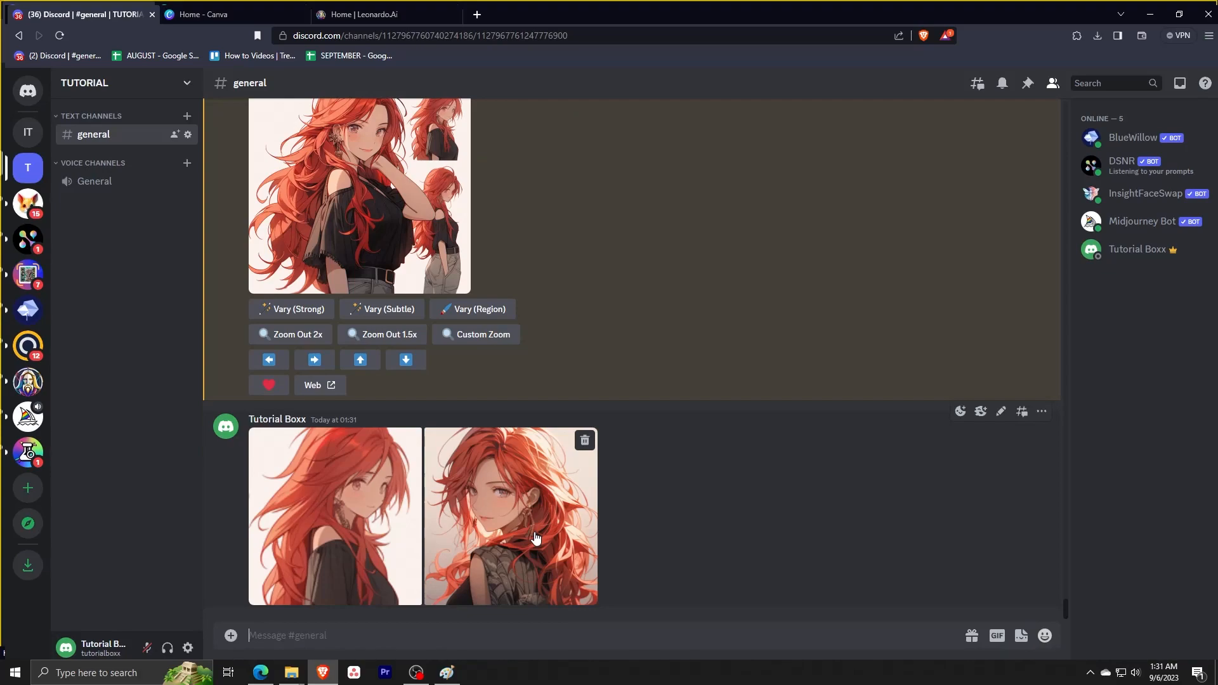
{"action": "right_click", "coordinate": [375, 511]}
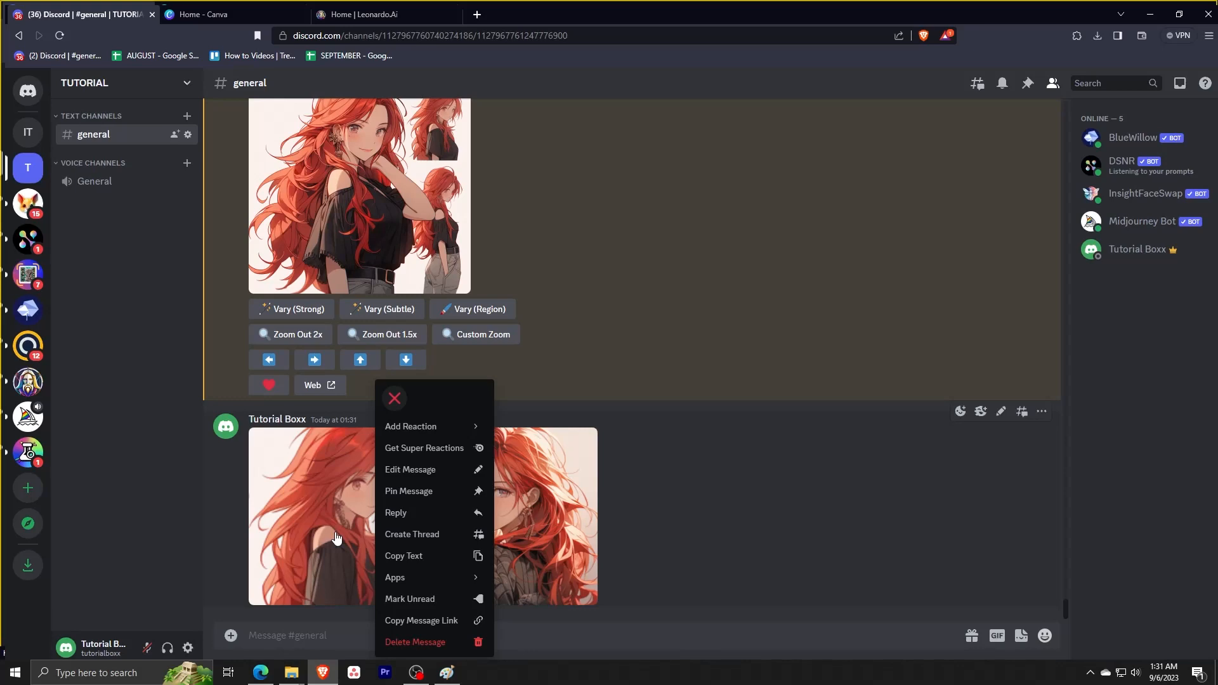
{"action": "left_click", "coordinate": [330, 539]}
{"action": "left_click", "coordinate": [605, 556]}
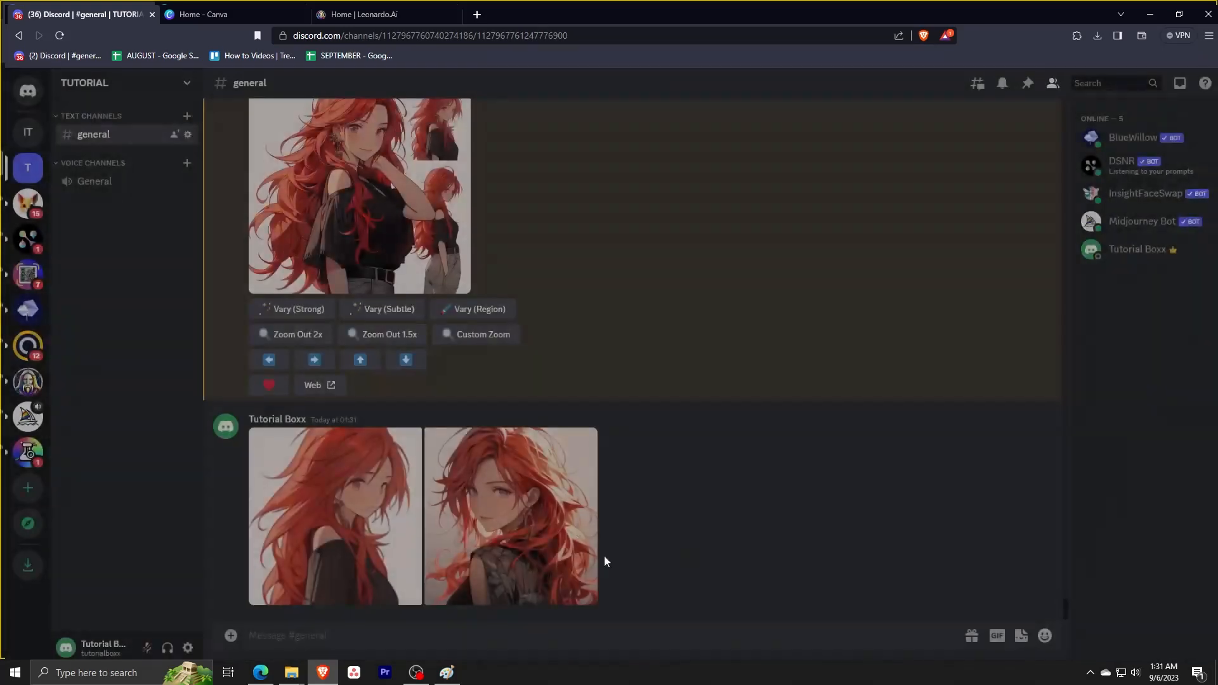
Open Notepad.
{"action": "left_click", "coordinate": [127, 669]}
{"action": "type", "text": "no"}
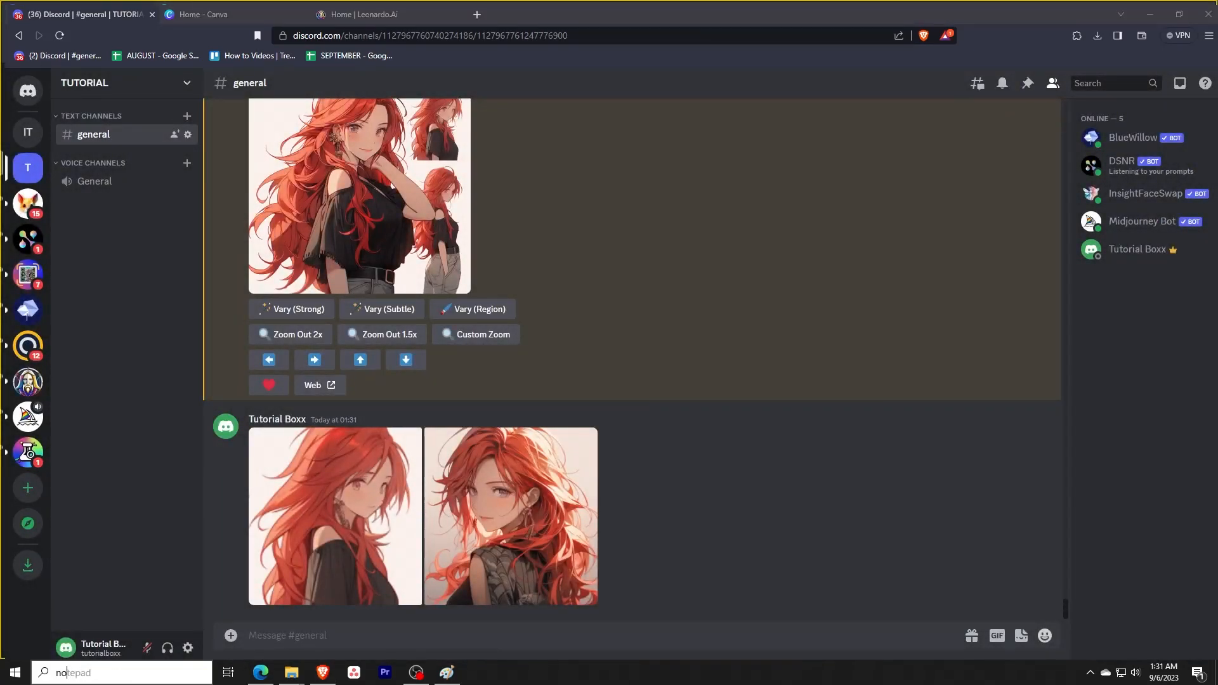
{"action": "key", "text": "Return"}
Enlarge each of the two posted reference portraits and copy both image links into Notepad.
{"action": "left_click", "coordinate": [343, 484]}
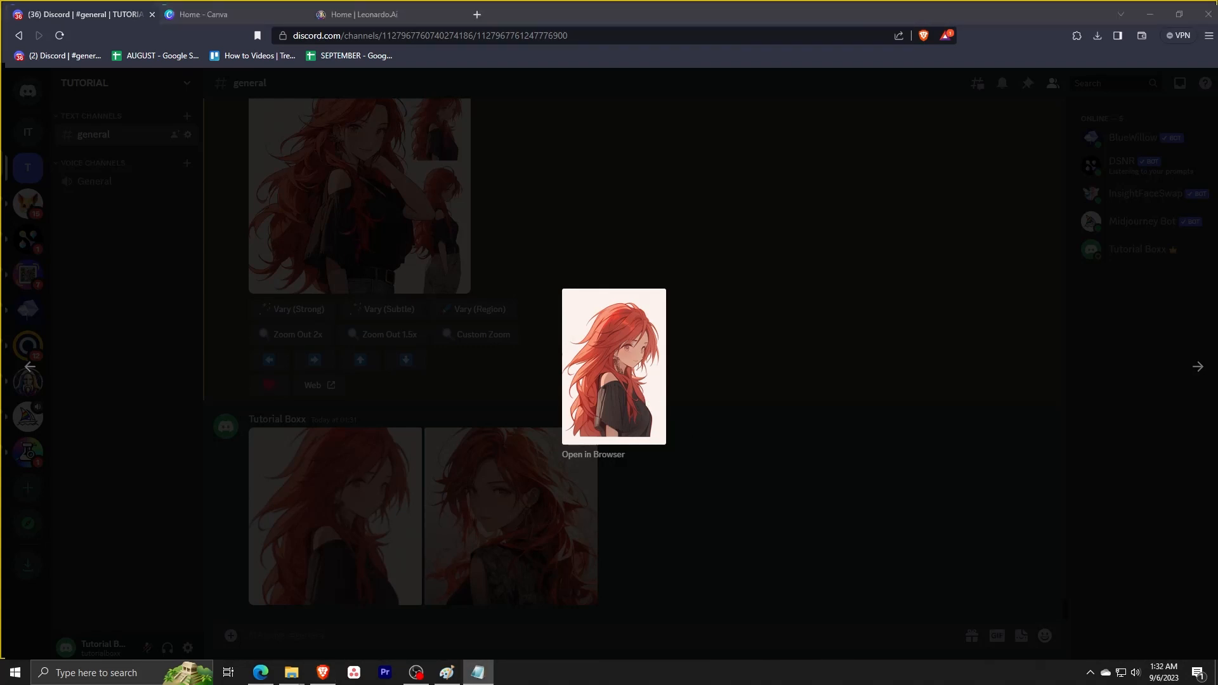
{"action": "left_click", "coordinate": [834, 259]}
{"action": "left_click", "coordinate": [643, 522]}
{"action": "left_click", "coordinate": [518, 522]}
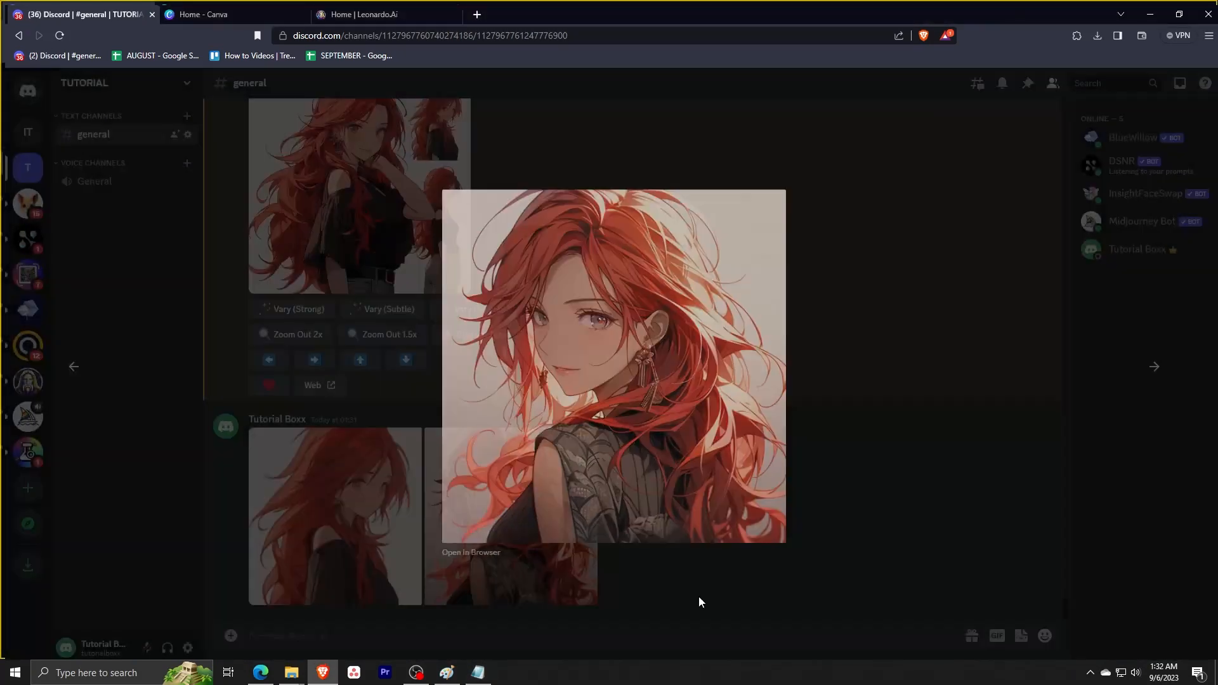
{"action": "left_click", "coordinate": [698, 598]}
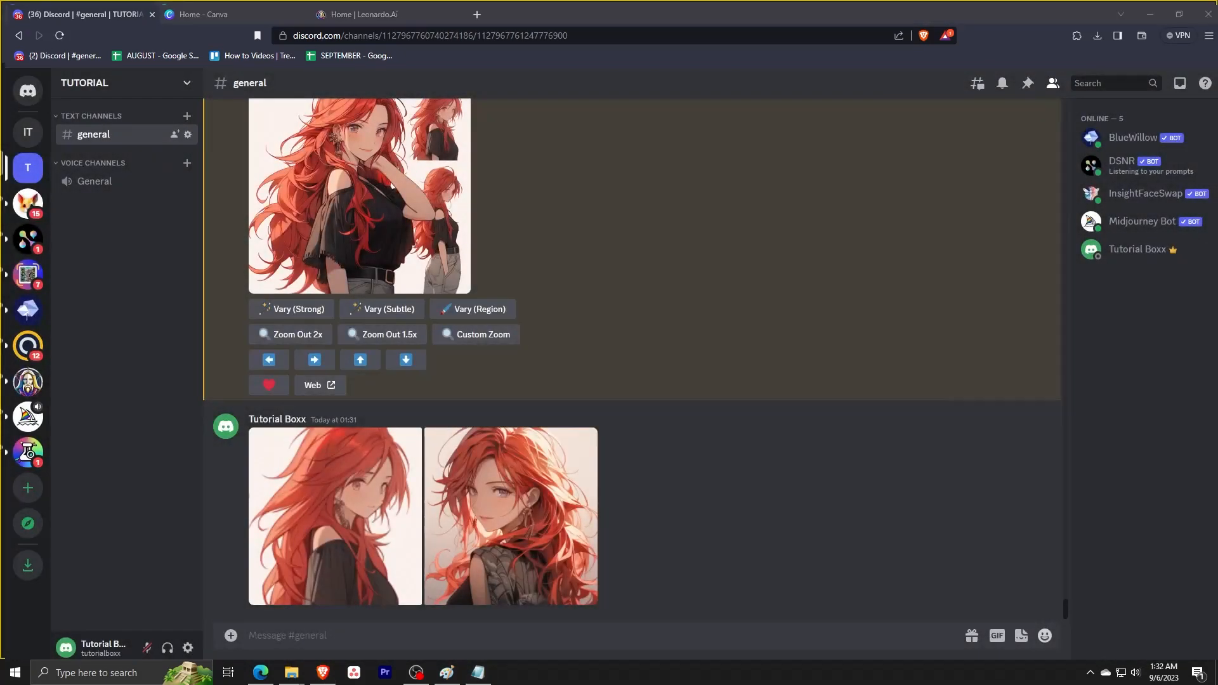
{"action": "left_click", "coordinate": [317, 637]}
{"action": "type", "text": "/im"}
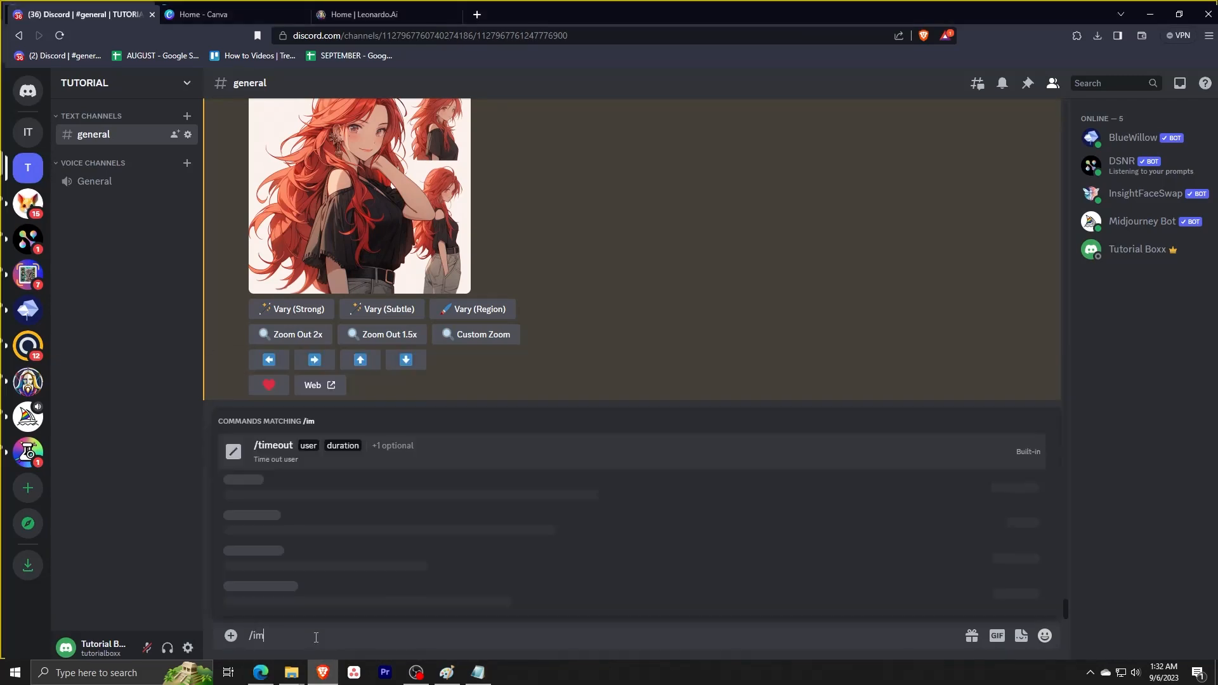
{"action": "key", "text": "BackSpace"}
{"action": "key", "text": "BackSpace"}
{"action": "key", "text": "BackSpace"}
{"action": "key", "text": "BackSpace"}
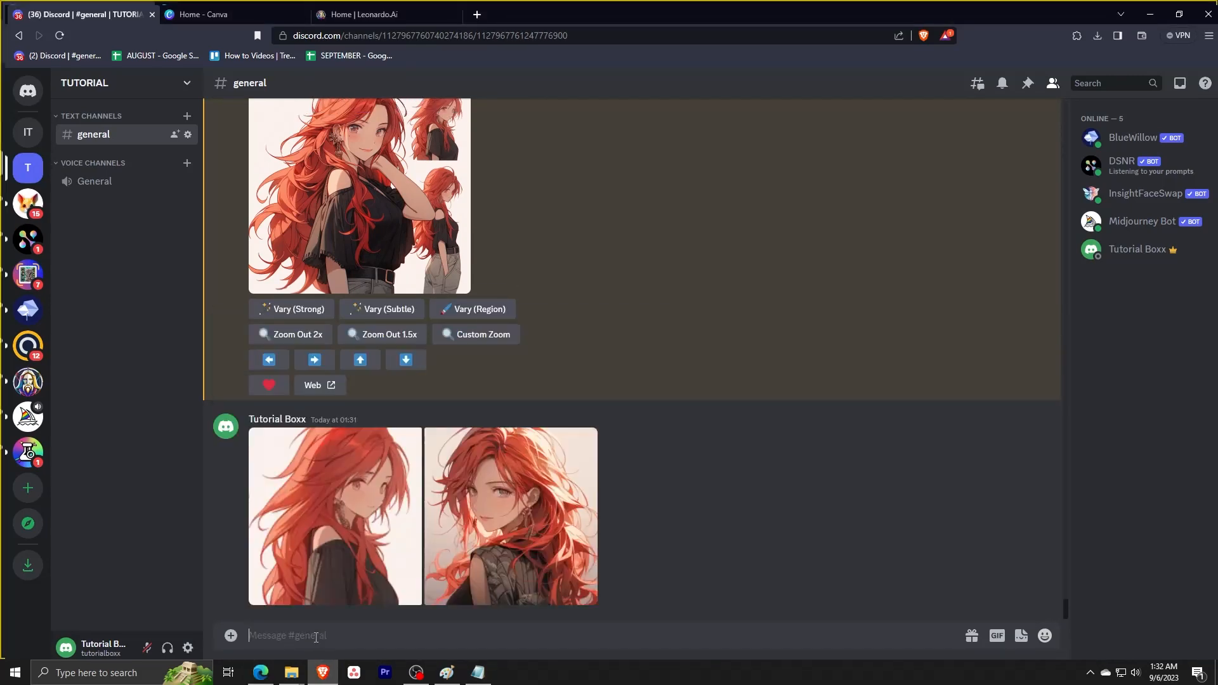
{"action": "key", "text": "BackSpace"}
Generate Midjourney images with the imagine prompt "at supermarket, her, red hair, black offshoulder".
{"action": "type", "text": "/imagine prompt"}
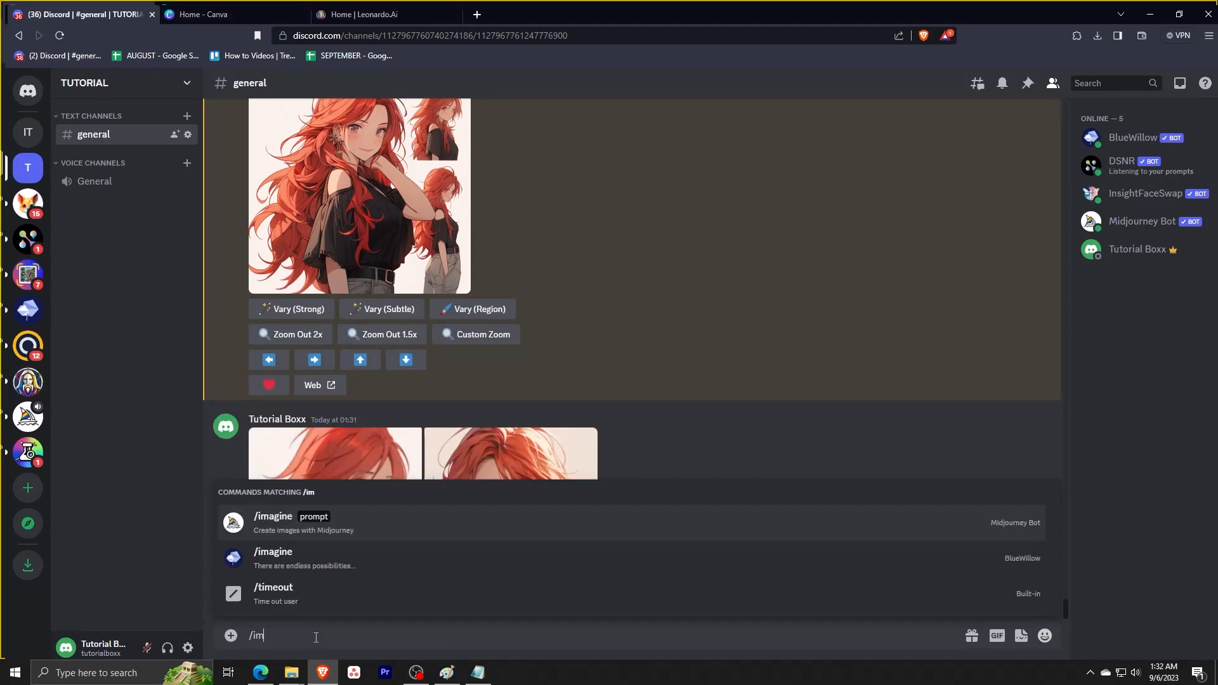
{"action": "key", "text": "Tab"}
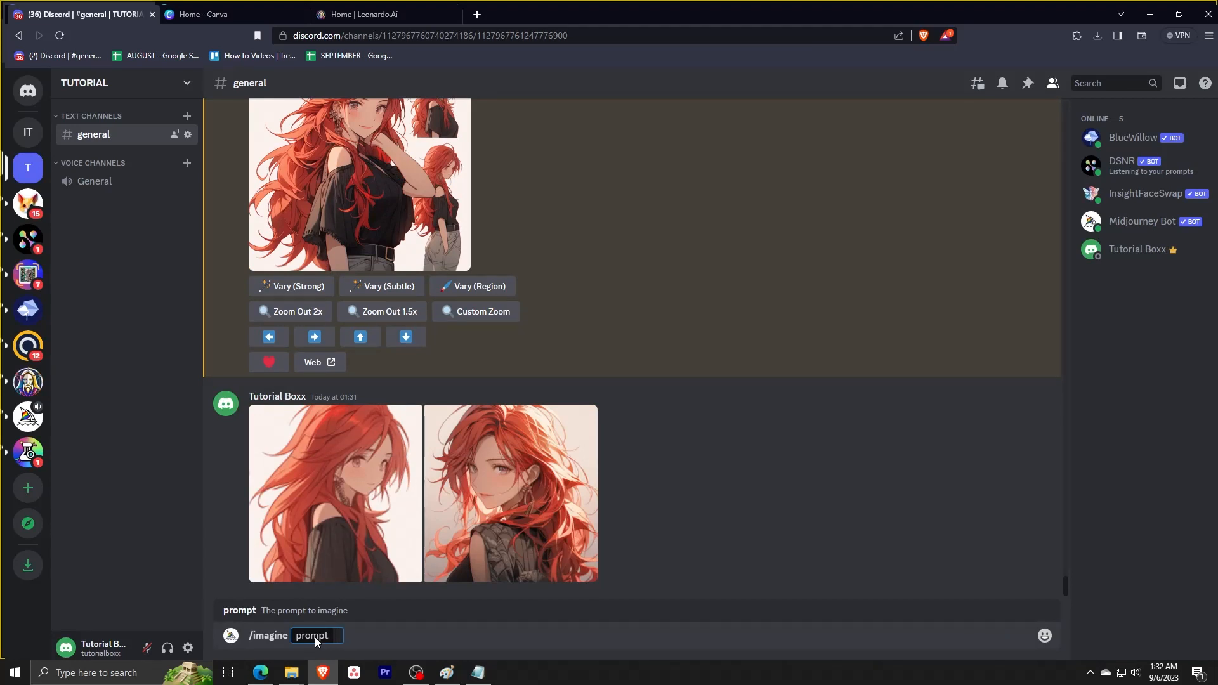
{"action": "key", "text": "alt+Tab"}
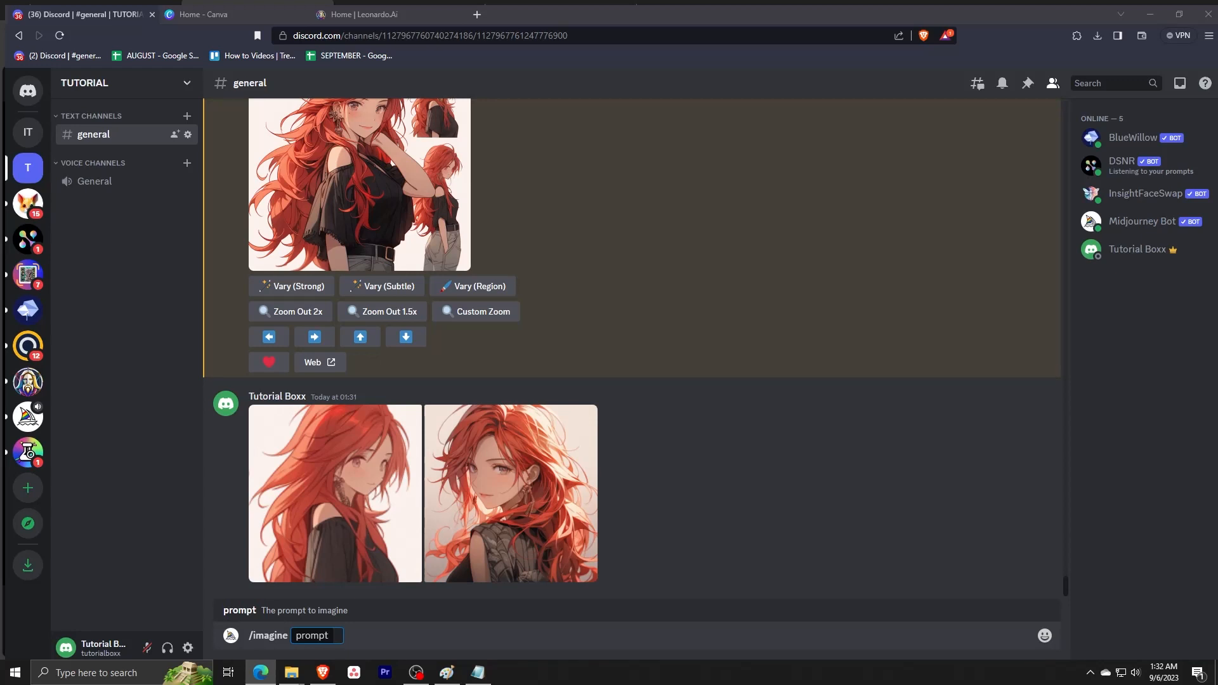
{"action": "left_click", "coordinate": [315, 637]}
{"action": "type", "text": "at supermarket, her, red hair, black offshou"}
{"action": "type", "text": "lder"}
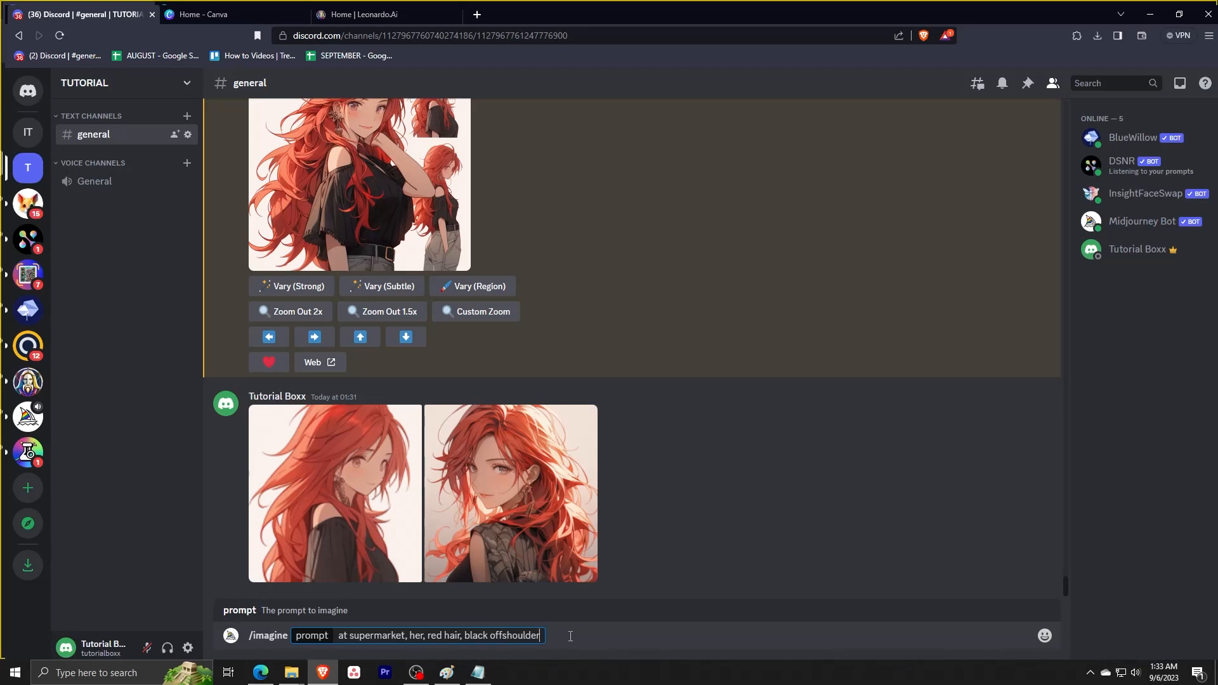
{"action": "key", "text": "Return"}
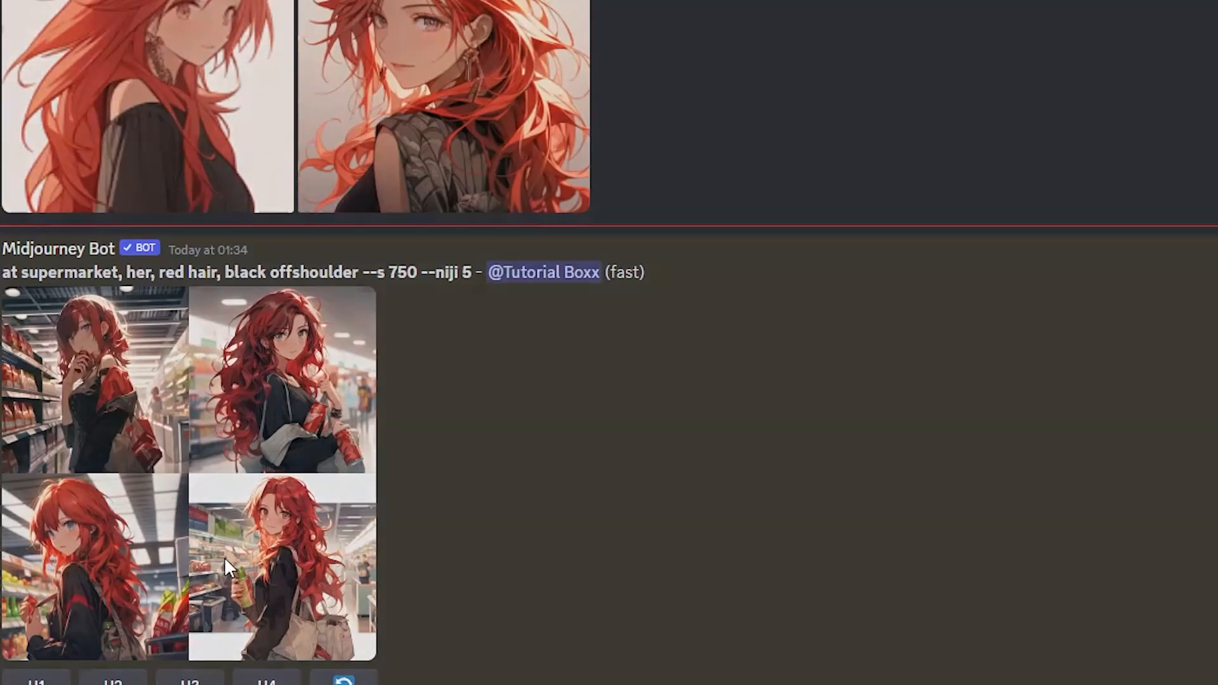
View the supermarket grid enlarged and upscale its second image.
{"action": "left_click", "coordinate": [380, 453]}
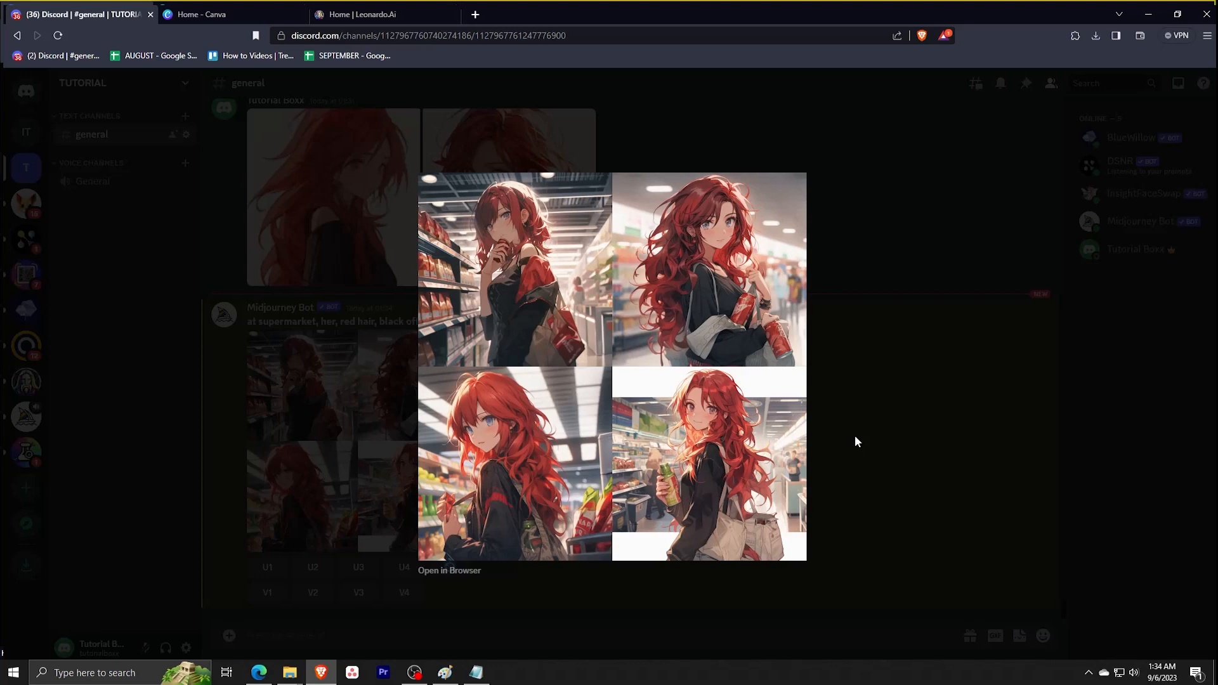
{"action": "left_click", "coordinate": [855, 442]}
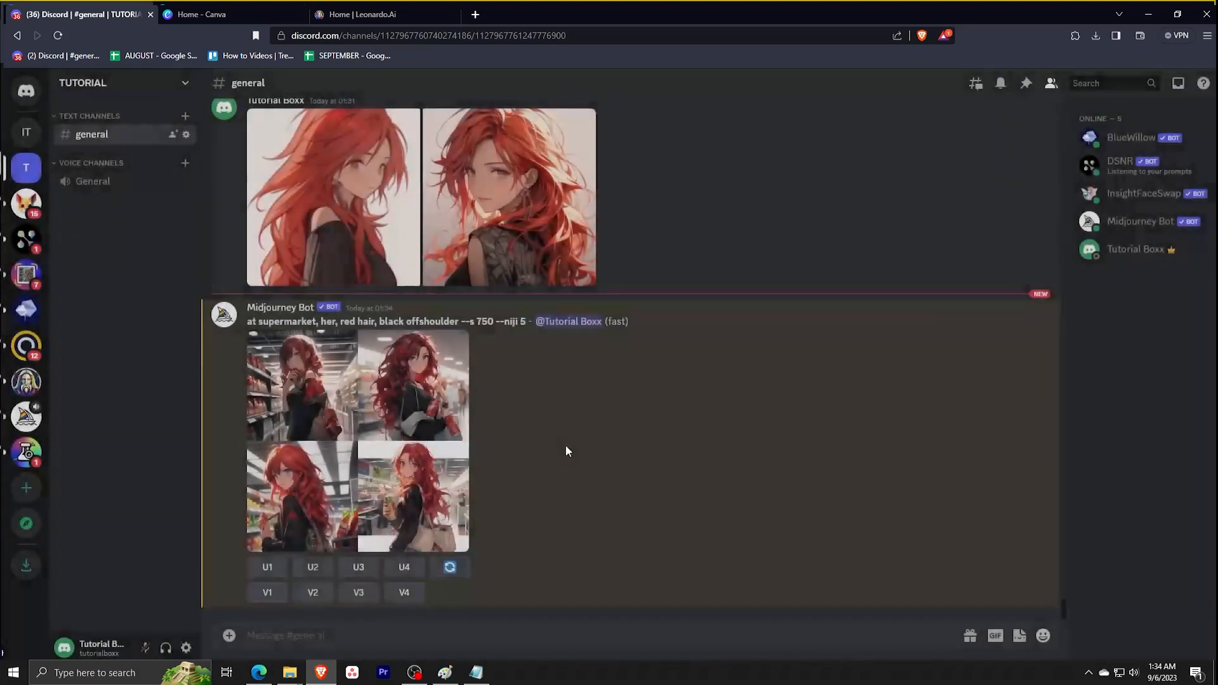
{"action": "left_click", "coordinate": [311, 567]}
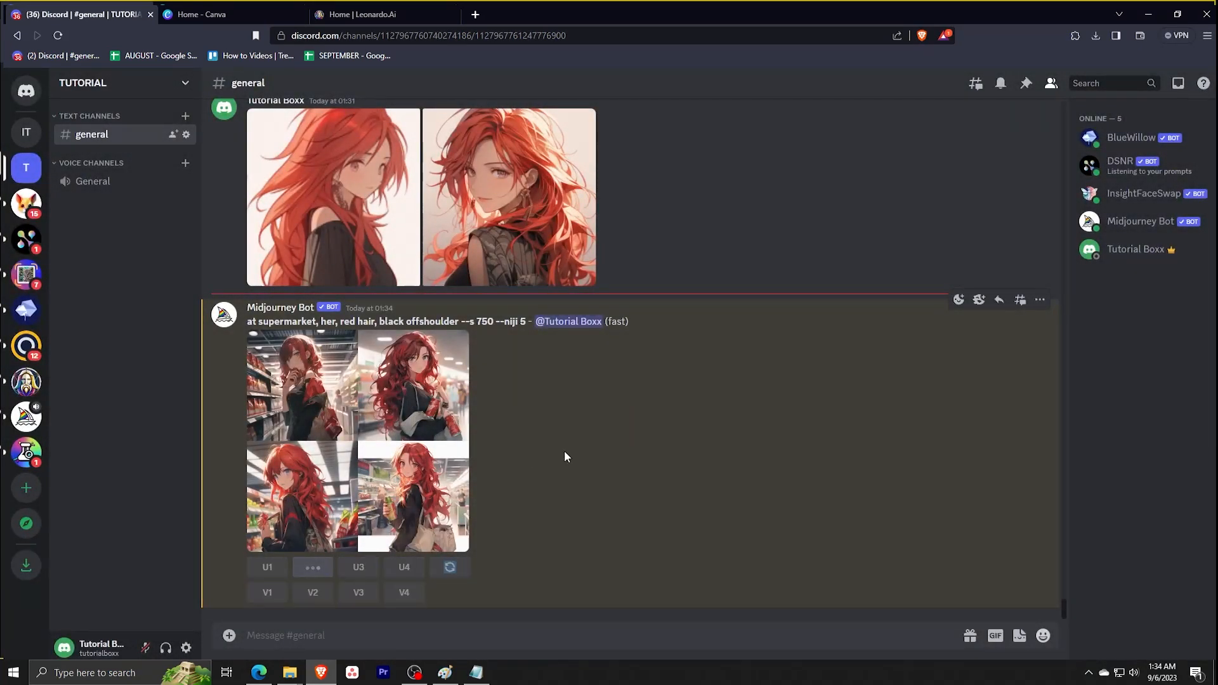
Remix the upscaled supermarket image with a strong variation, adding both saved reference image links before the prompt text.
{"action": "left_click", "coordinate": [279, 517]}
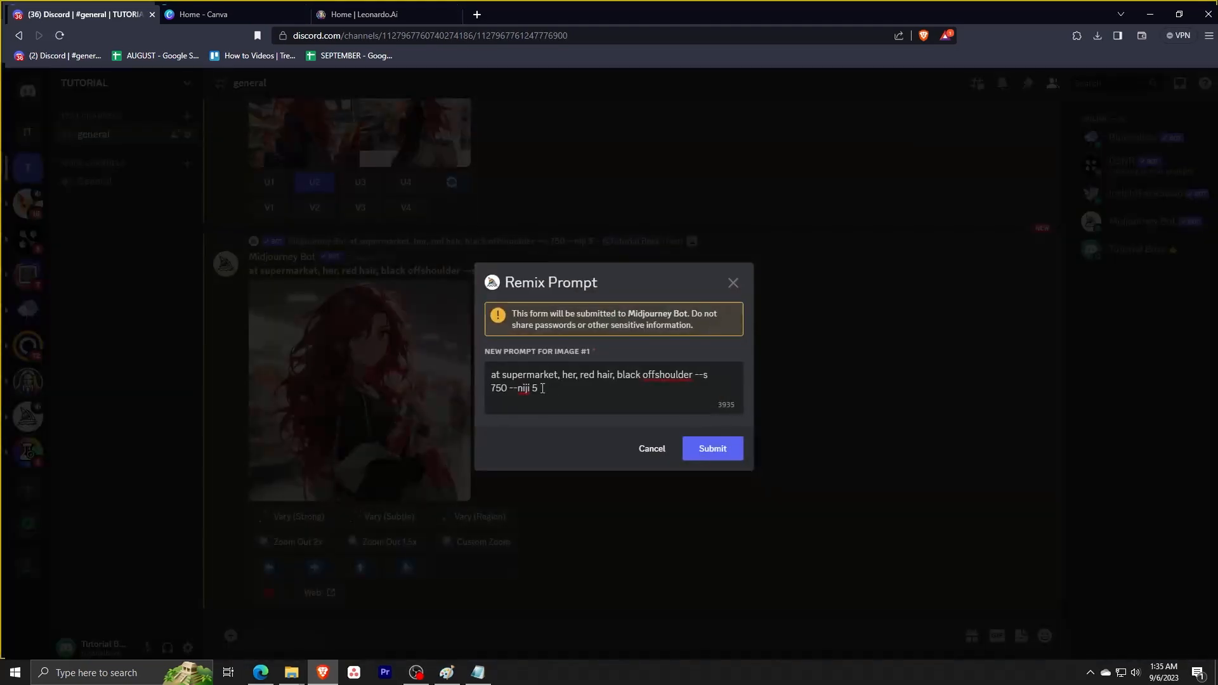
{"action": "left_click", "coordinate": [478, 674]}
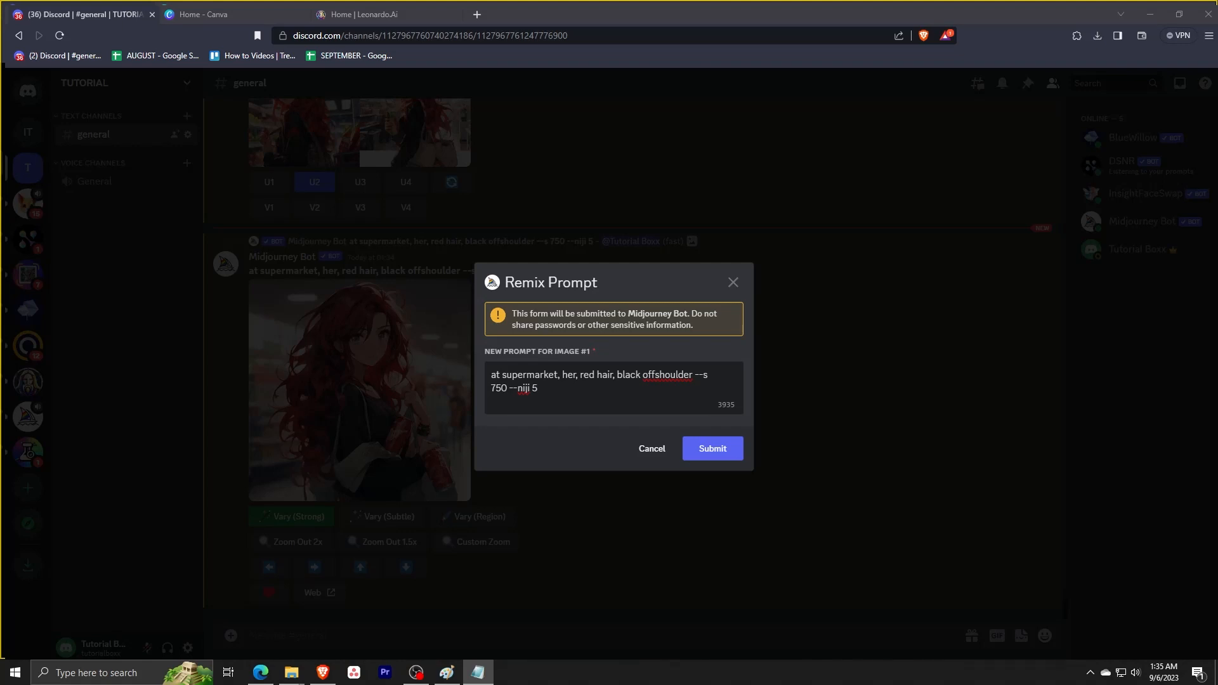
{"action": "key", "text": "ctrl+v"}
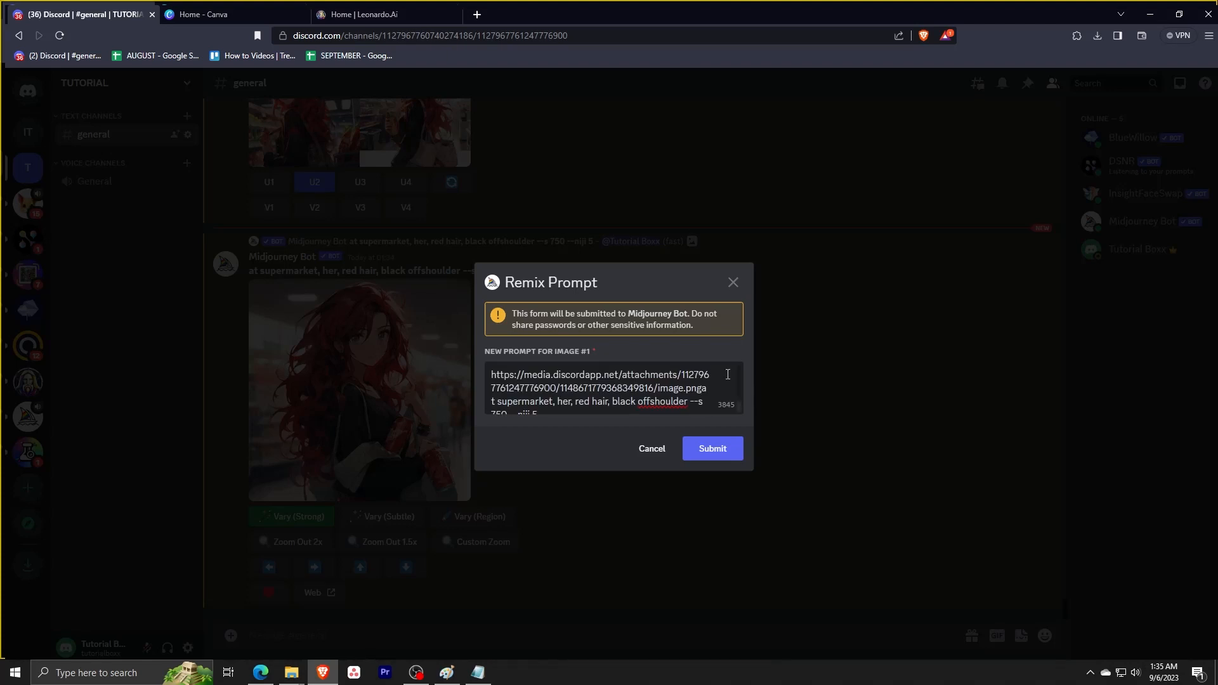
{"action": "key", "text": "alt+Tab"}
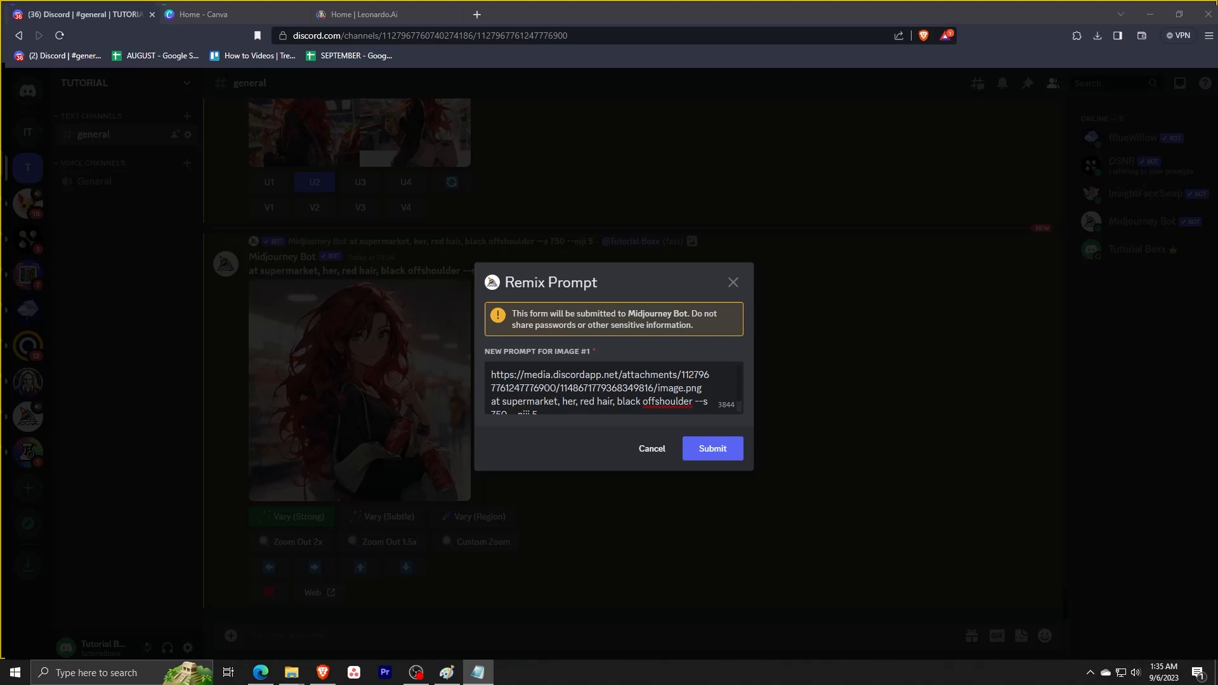
{"action": "key", "text": "ctrl+v"}
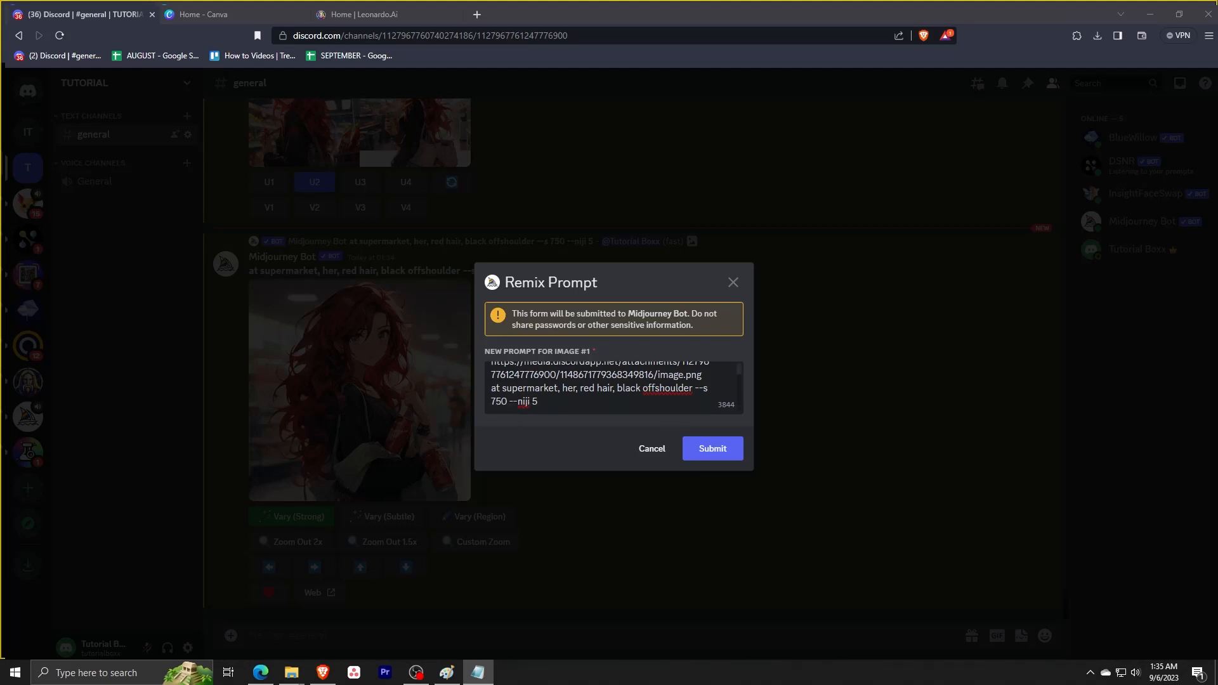
{"action": "left_click", "coordinate": [707, 450]}
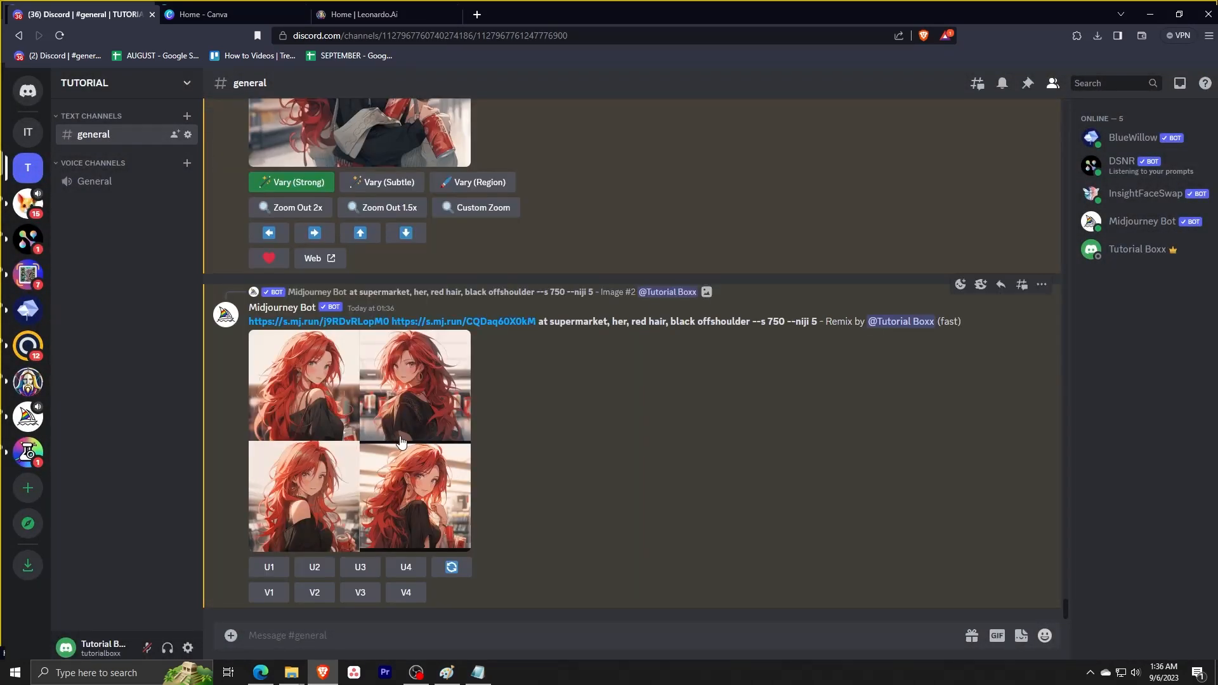
Examine the remixed supermarket grid enlarged and compare it with the first supermarket images and the posted reference portraits.
{"action": "left_click", "coordinate": [311, 414]}
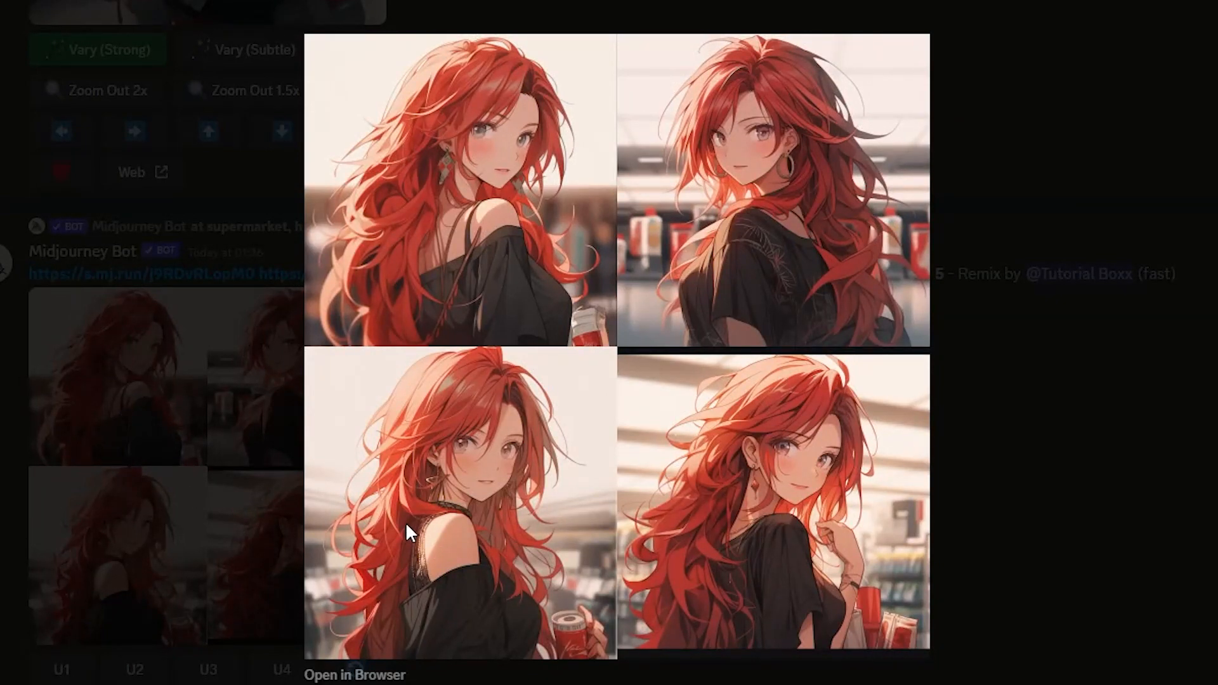
{"action": "left_click", "coordinate": [1052, 546]}
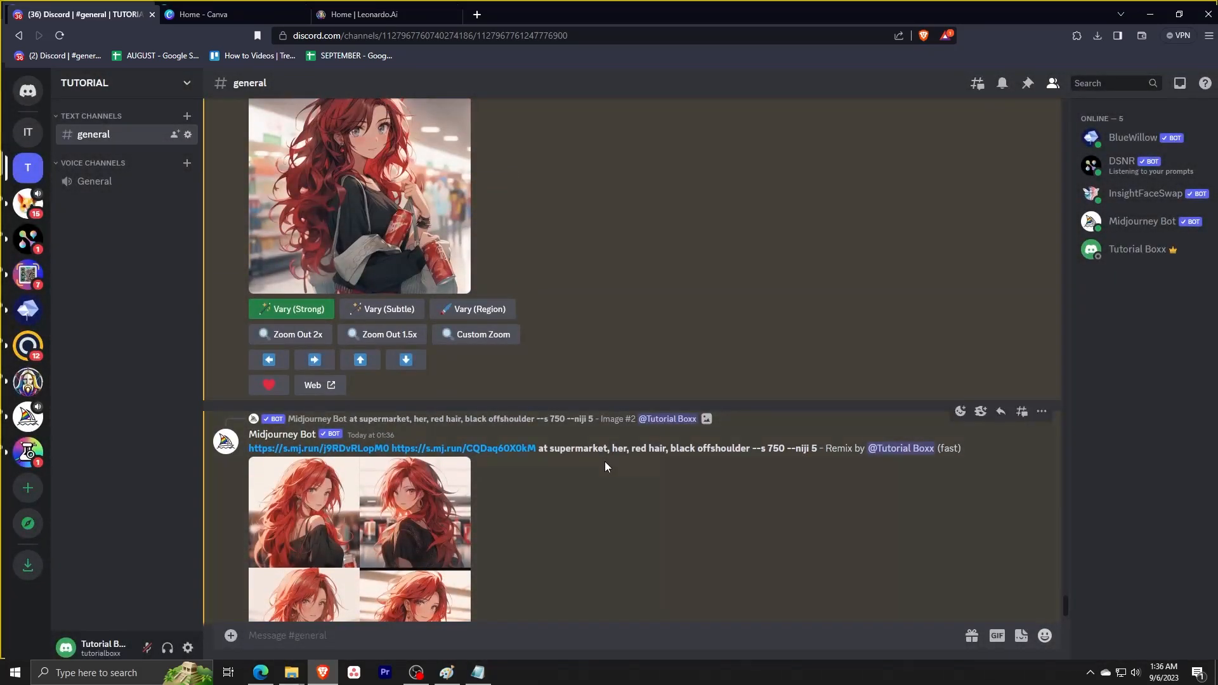
{"action": "scroll", "coordinate": [604, 466], "scroll_direction": "up", "scroll_amount": 10}
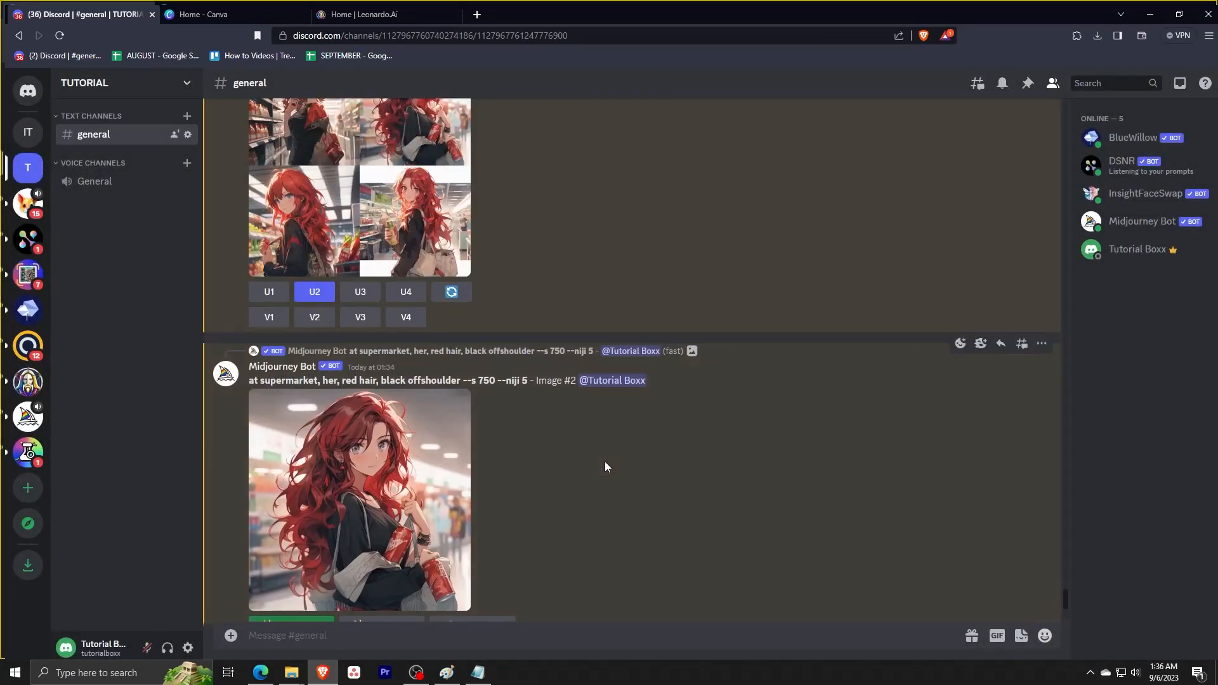
{"action": "scroll", "coordinate": [604, 462], "scroll_direction": "down", "scroll_amount": 10}
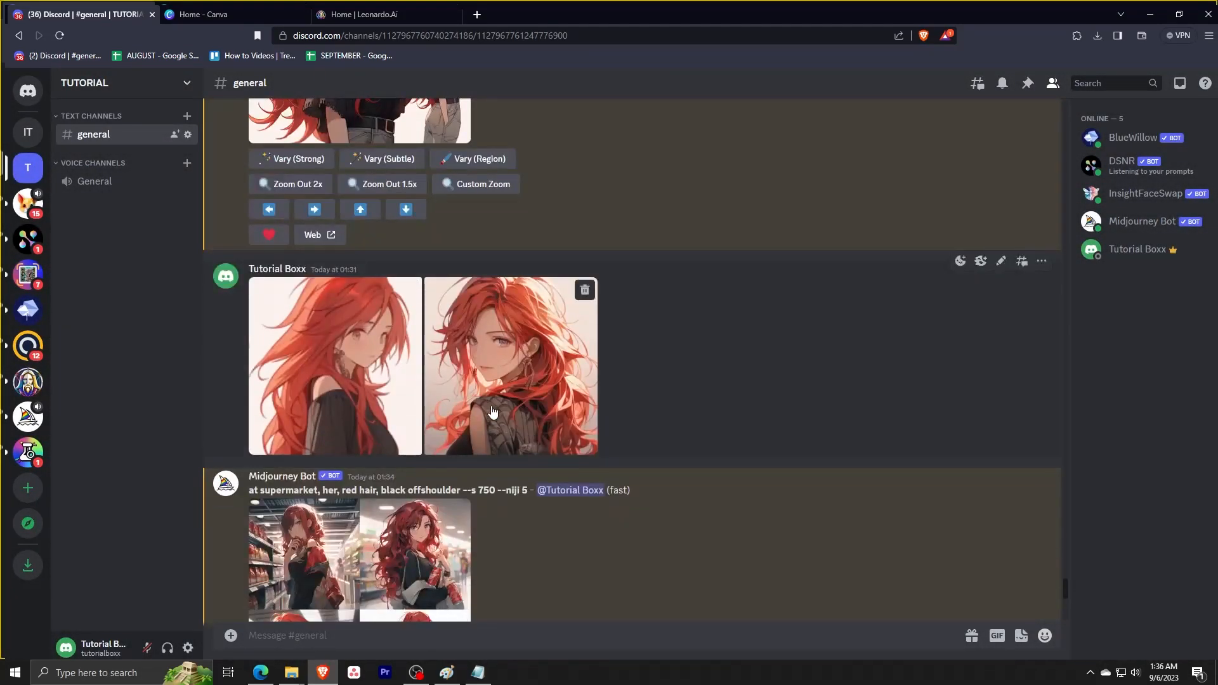
{"action": "scroll", "coordinate": [513, 409], "scroll_direction": "down", "scroll_amount": 2}
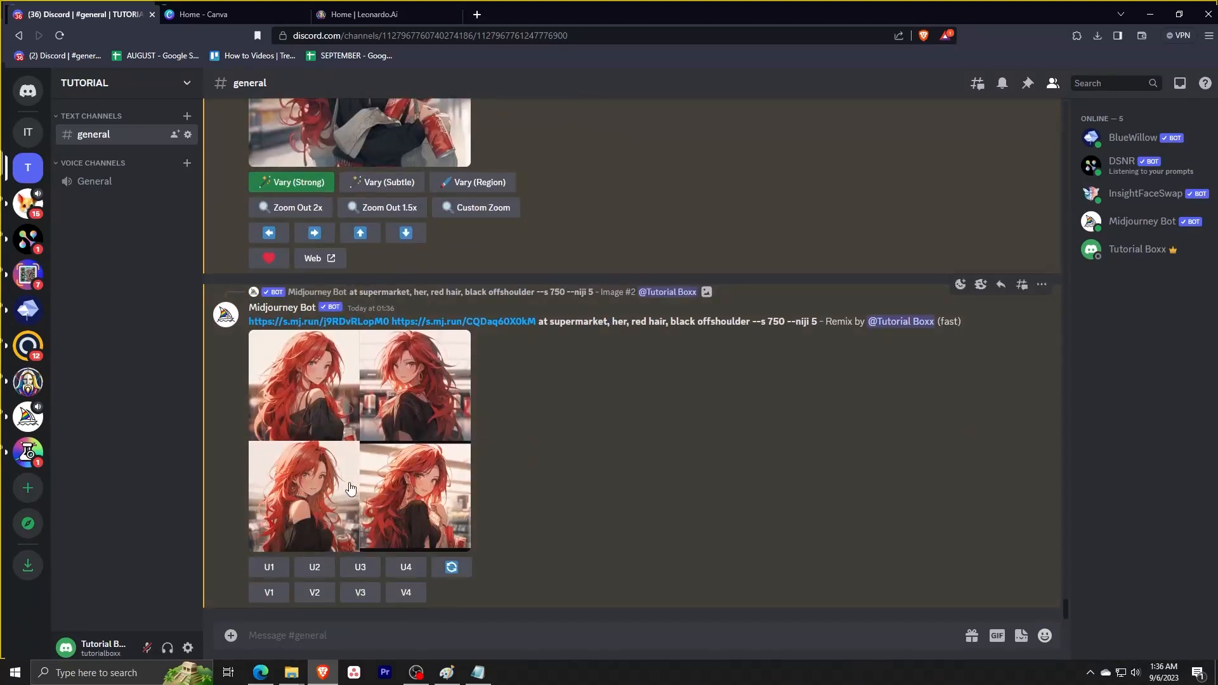
View the "walking down the street, her, red hair" grid enlarged and upscale its first image.
{"action": "scroll", "coordinate": [584, 463], "scroll_direction": "down", "scroll_amount": 4}
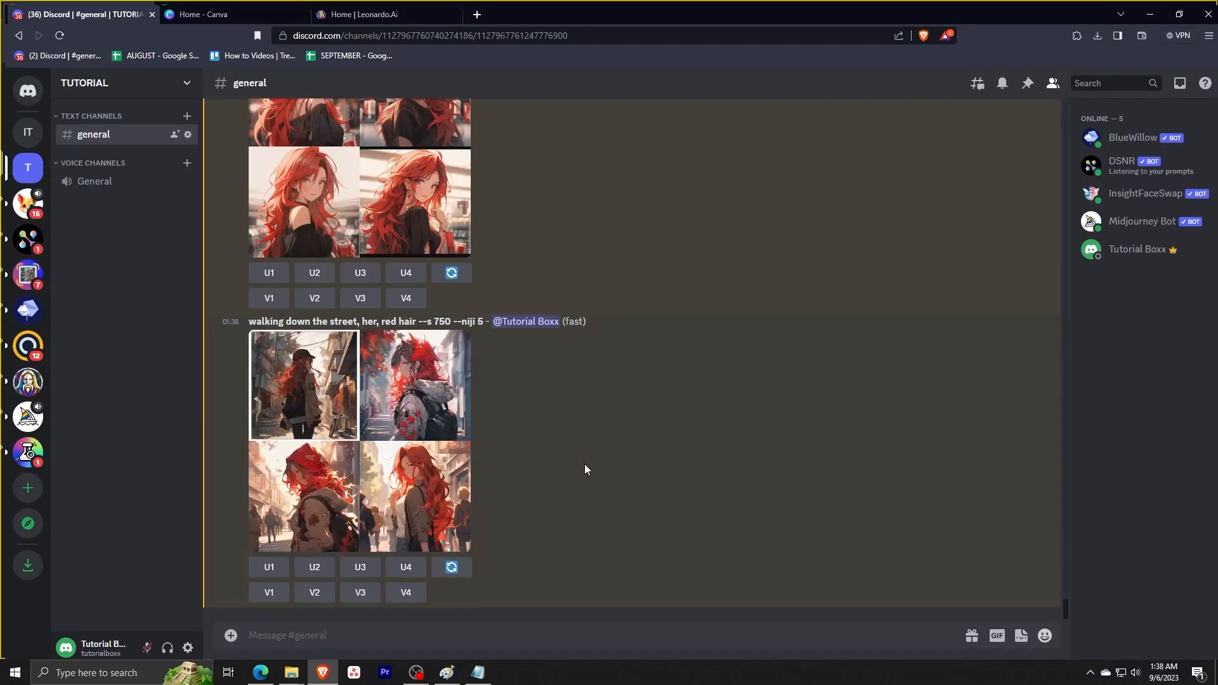
{"action": "left_click", "coordinate": [409, 480]}
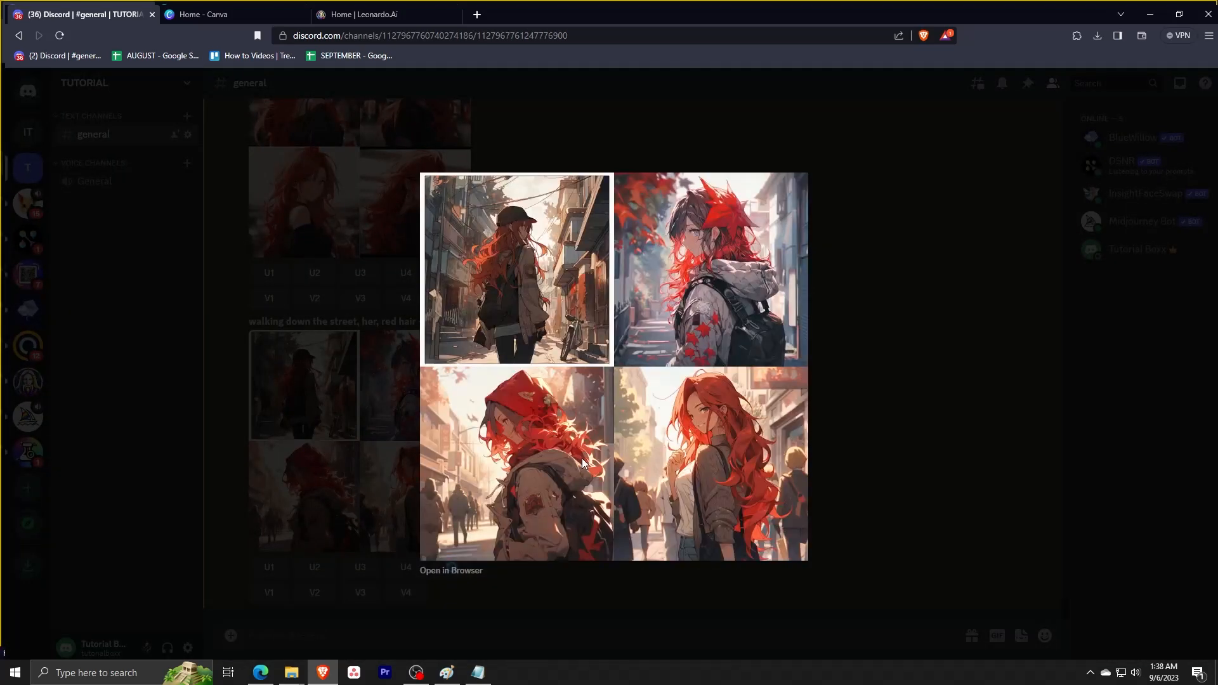
{"action": "left_click", "coordinate": [861, 432]}
{"action": "left_click", "coordinate": [266, 568]}
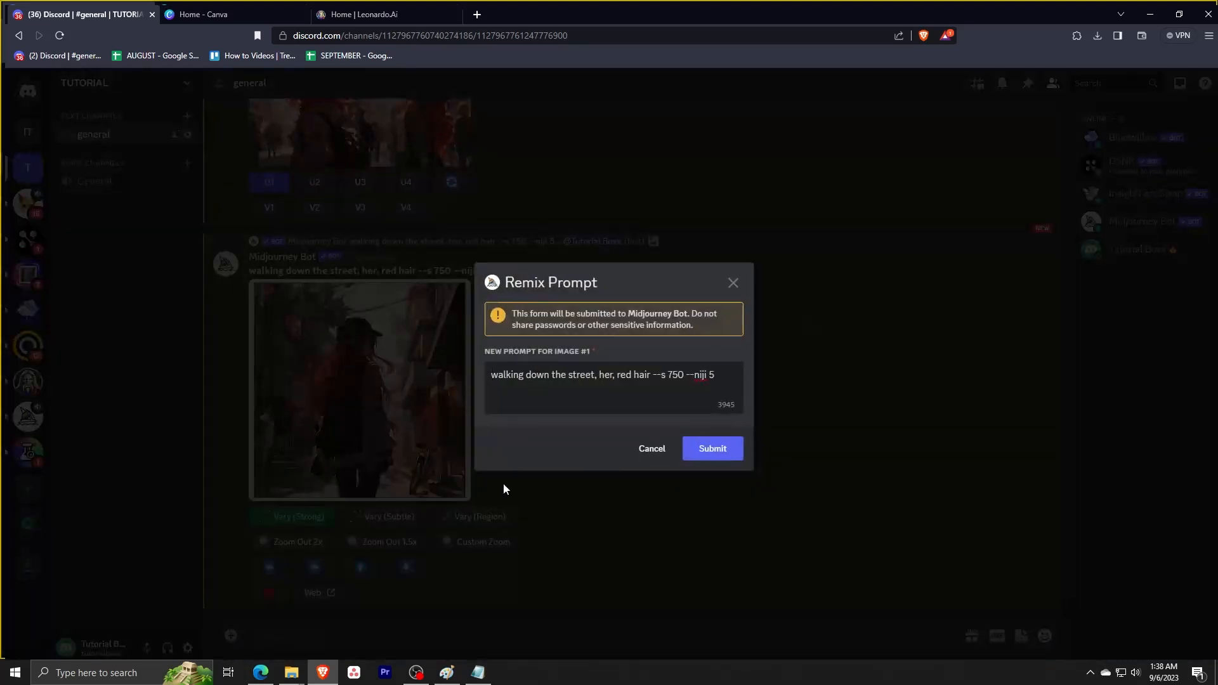
Submit the street image's remix with both saved reference image links before the prompt, and view the remixed grid enlarged.
{"action": "left_click", "coordinate": [478, 672]}
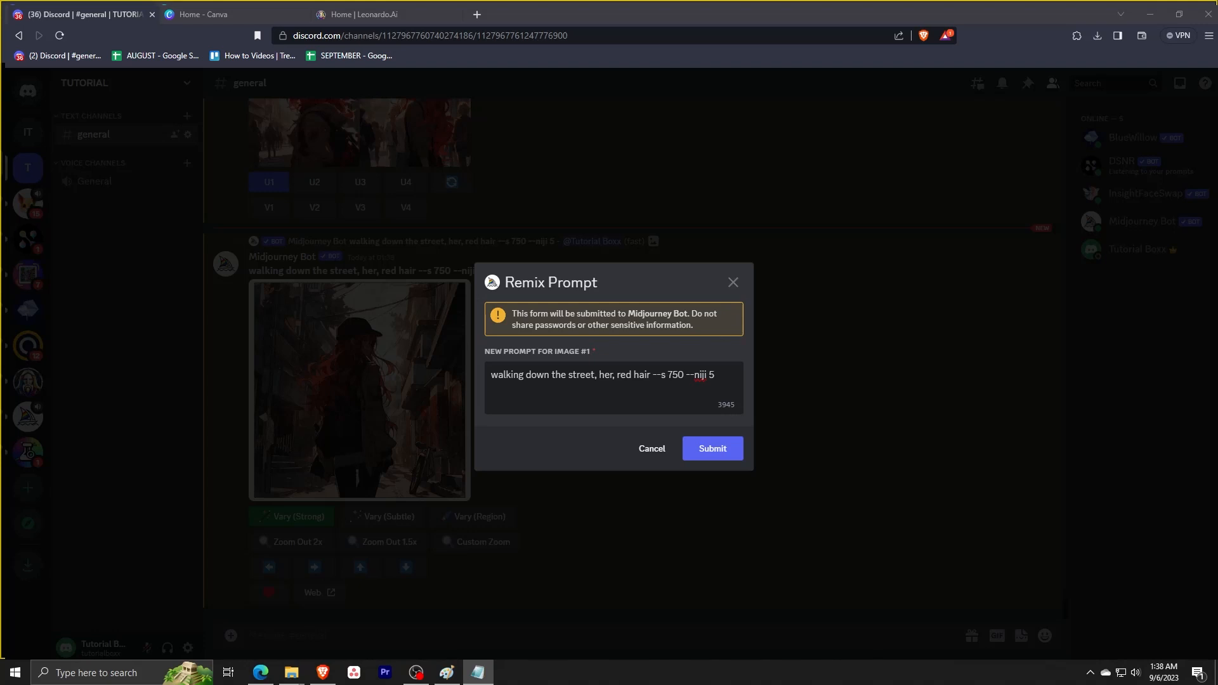
{"action": "left_click", "coordinate": [696, 471]}
{"action": "key", "text": "ctrl+v"}
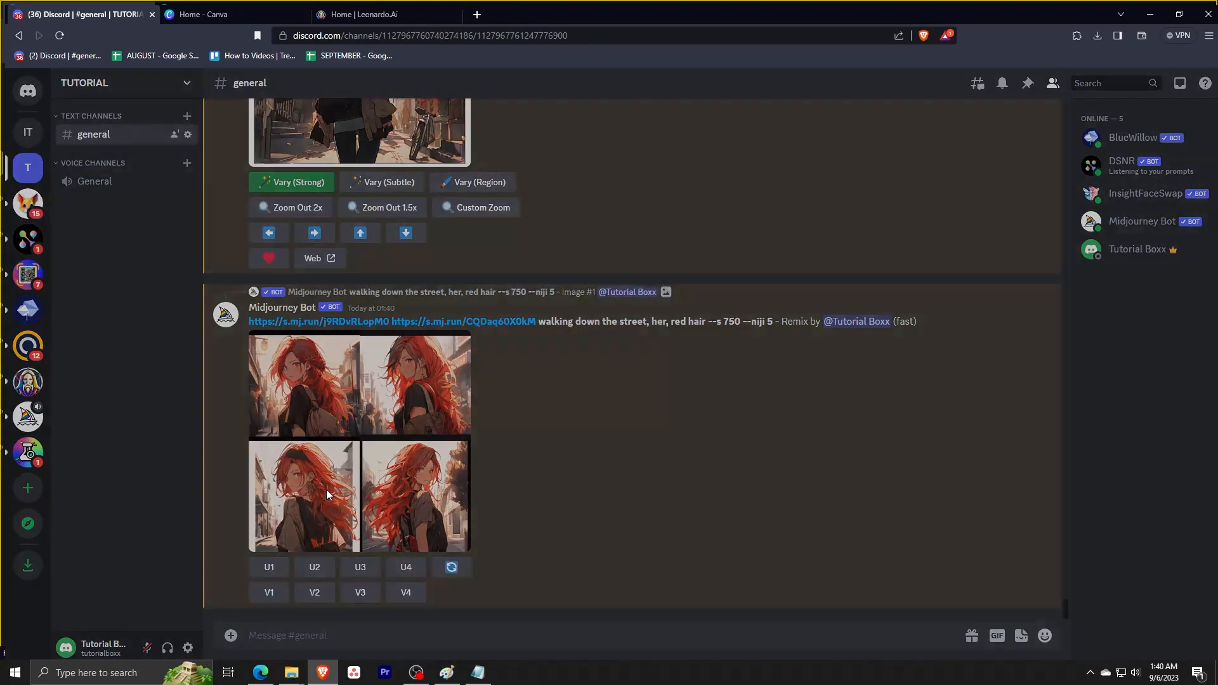
{"action": "left_click", "coordinate": [457, 463]}
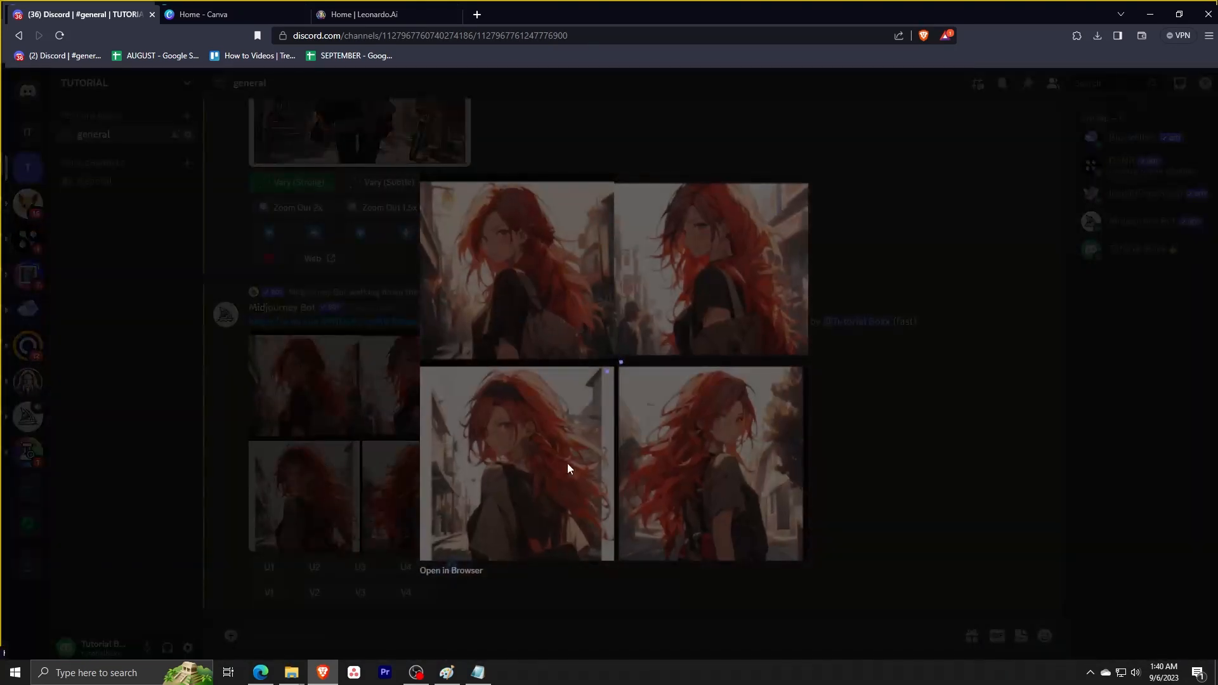